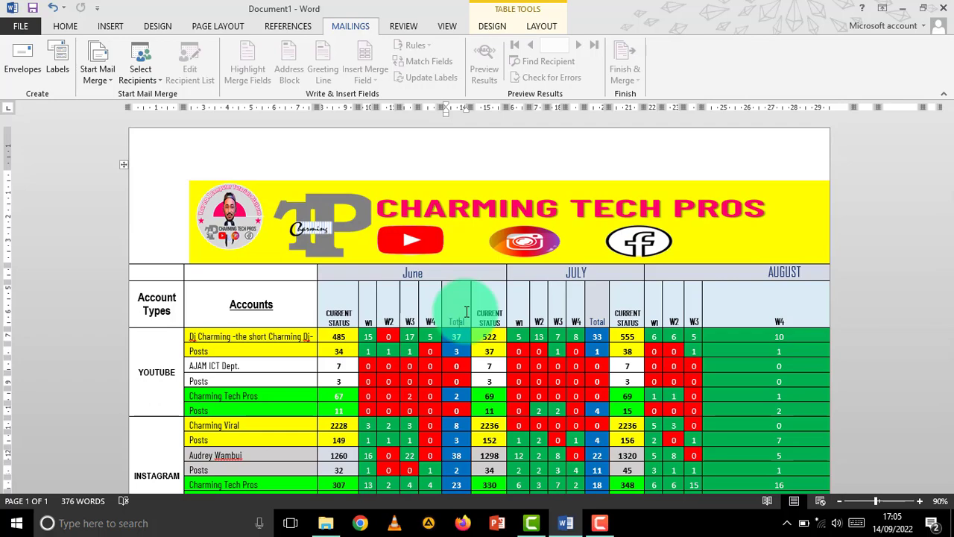
- Choose Type a New List under Select Recipients and drag the New Address List dialog aside
{"action": "scroll", "coordinate": [468, 241], "scroll_direction": "down", "scroll_amount": 3}
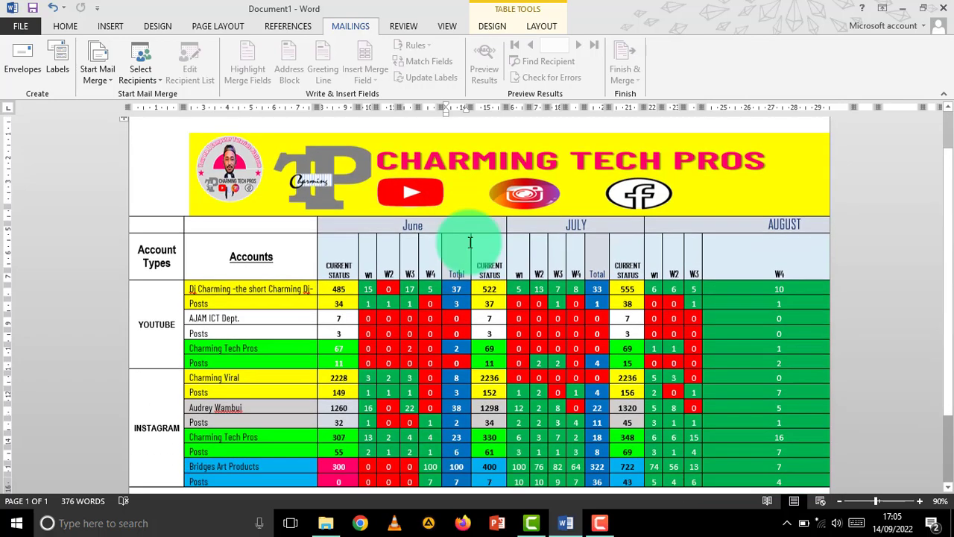
{"action": "scroll", "coordinate": [468, 237], "scroll_direction": "up", "scroll_amount": 3}
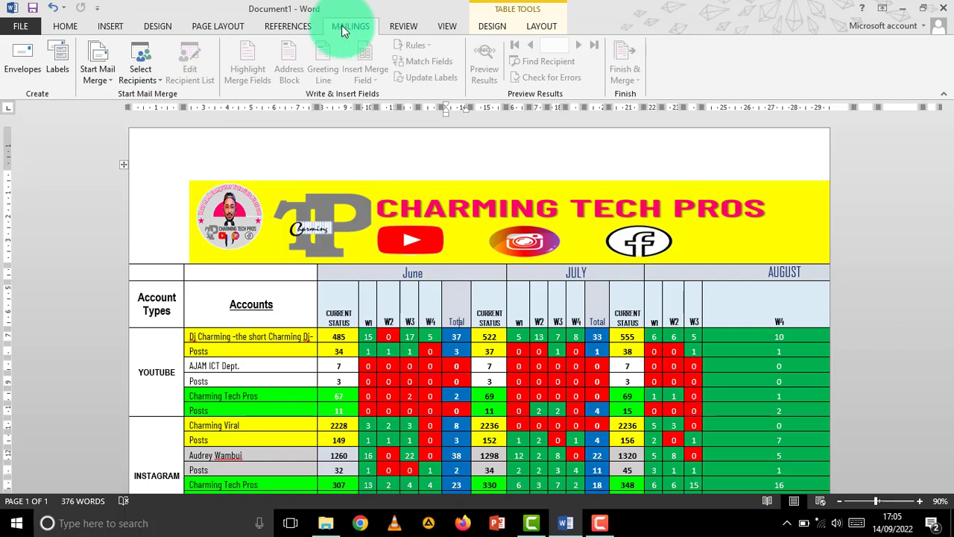
{"action": "left_click", "coordinate": [151, 71]}
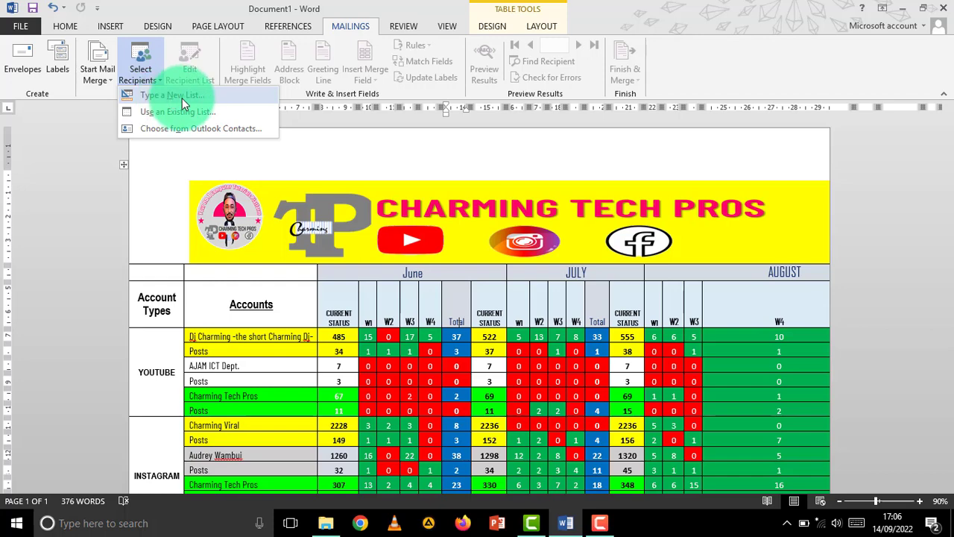
{"action": "left_click", "coordinate": [182, 98]}
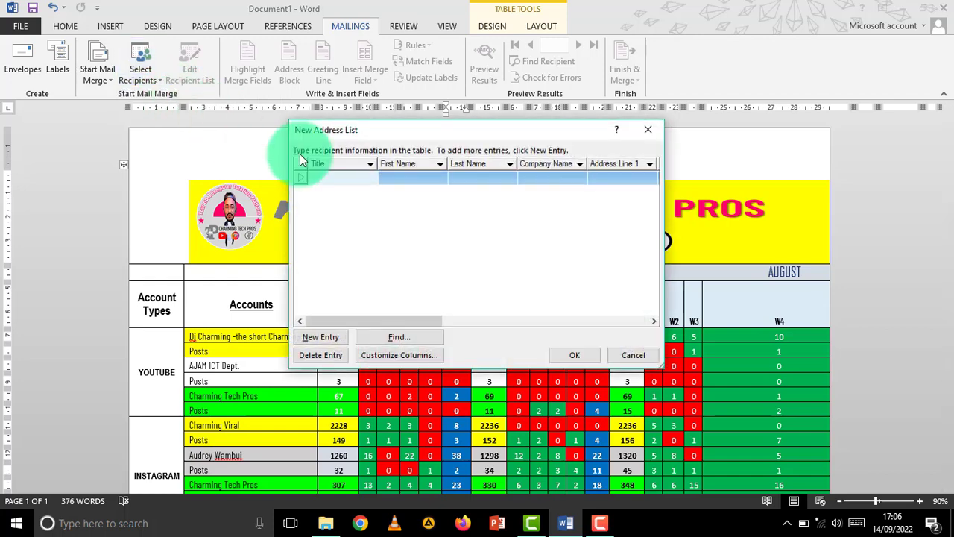
{"action": "left_click_drag", "start_coordinate": [473, 132], "coordinate": [443, 88]}
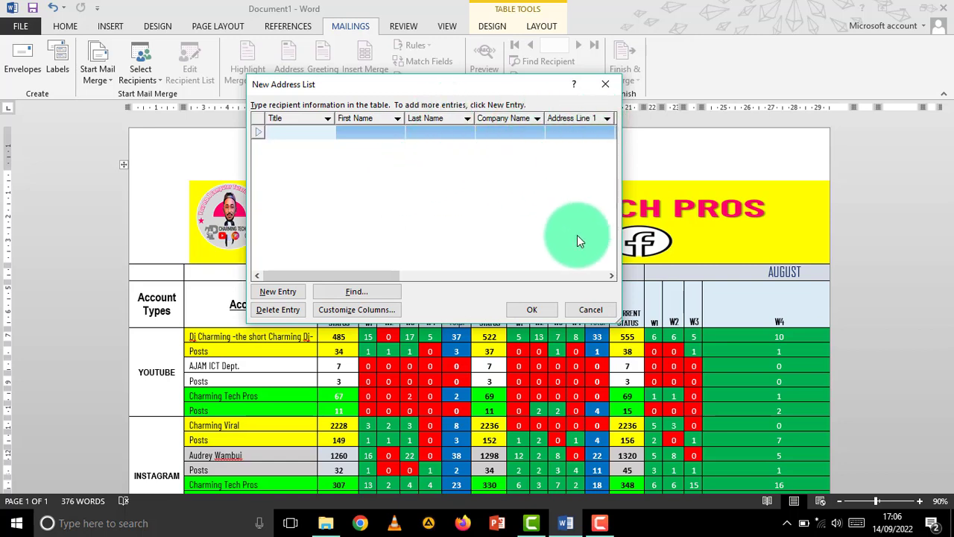
{"action": "left_click_drag", "start_coordinate": [370, 273], "coordinate": [264, 241]}
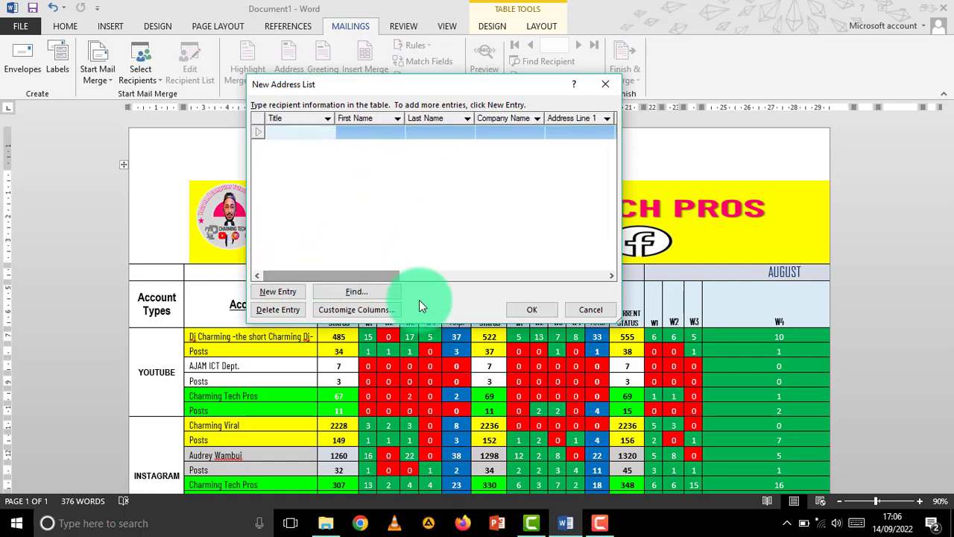
- Open Customize Columns, move its dialog aside and select the First Name field
{"action": "left_click", "coordinate": [368, 309]}
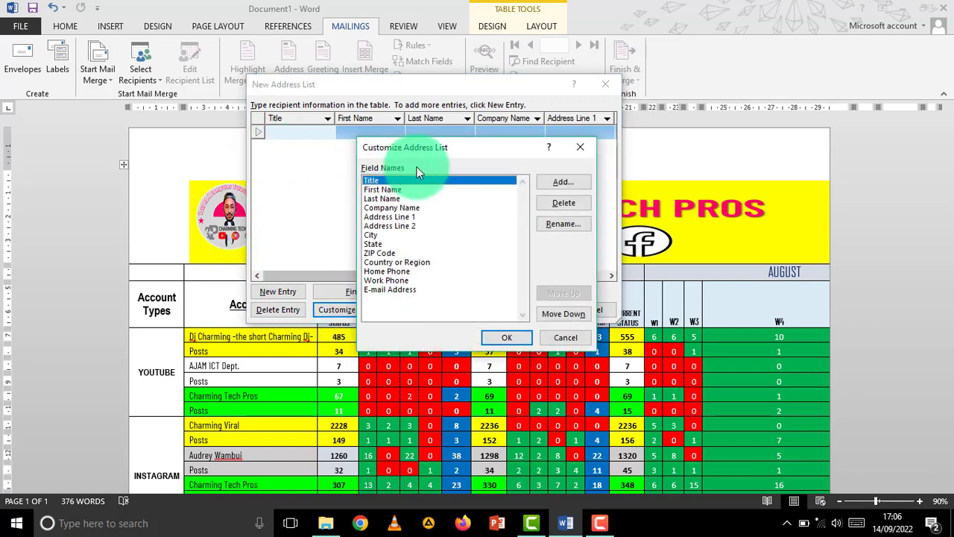
{"action": "left_click_drag", "start_coordinate": [474, 147], "coordinate": [404, 100]}
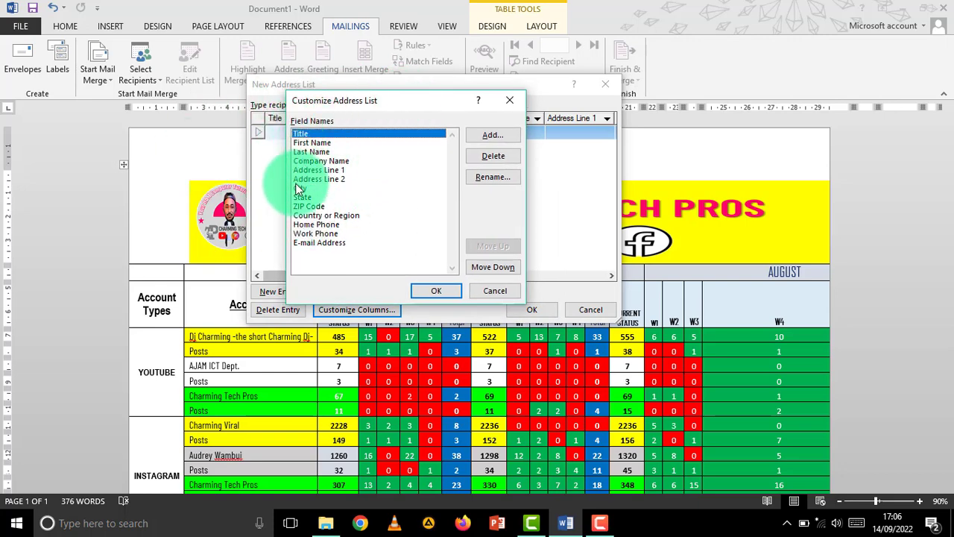
{"action": "left_click", "coordinate": [309, 146]}
{"action": "left_click", "coordinate": [329, 132]}
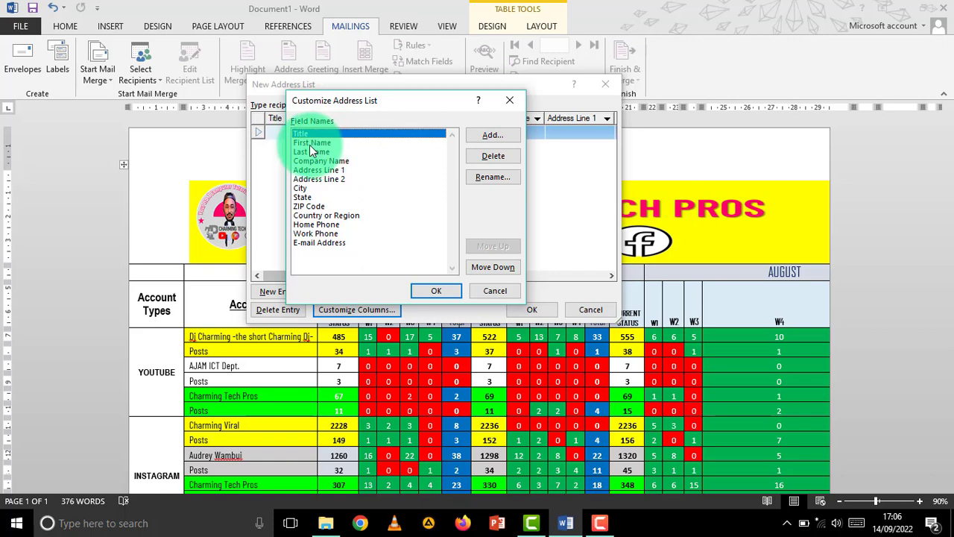
{"action": "left_click", "coordinate": [321, 143]}
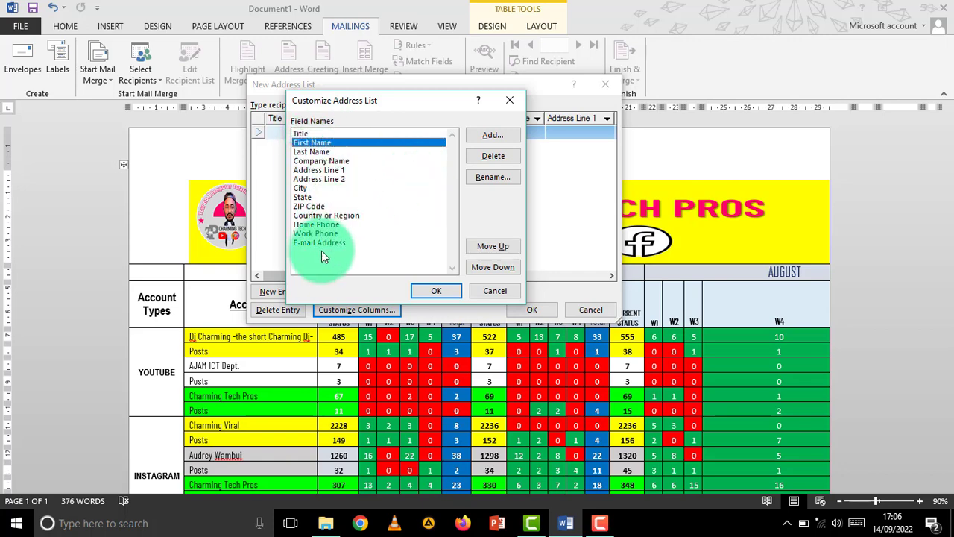
- Browse the default field names, ending with Company Name selected
{"action": "left_click", "coordinate": [316, 233]}
{"action": "left_click", "coordinate": [319, 152]}
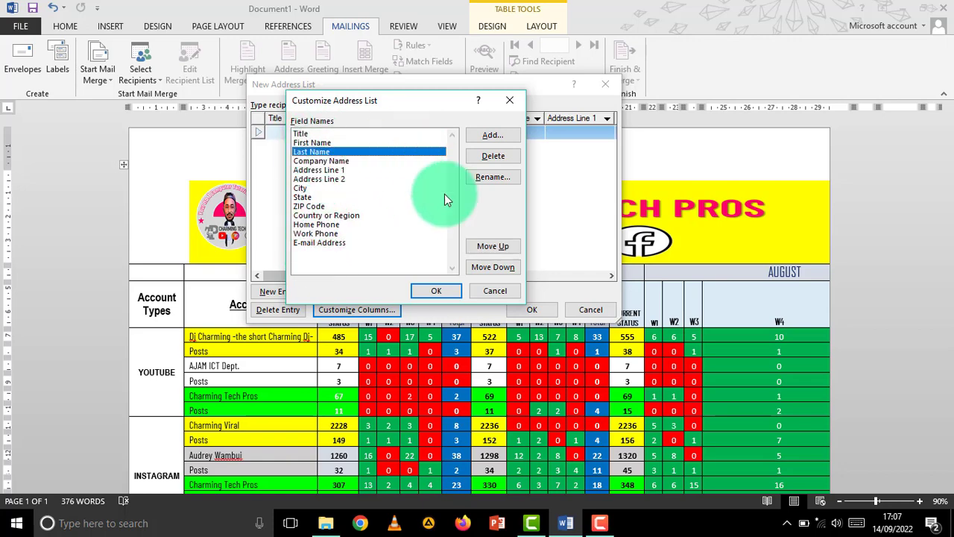
{"action": "left_click", "coordinate": [310, 178]}
{"action": "left_click", "coordinate": [325, 153]}
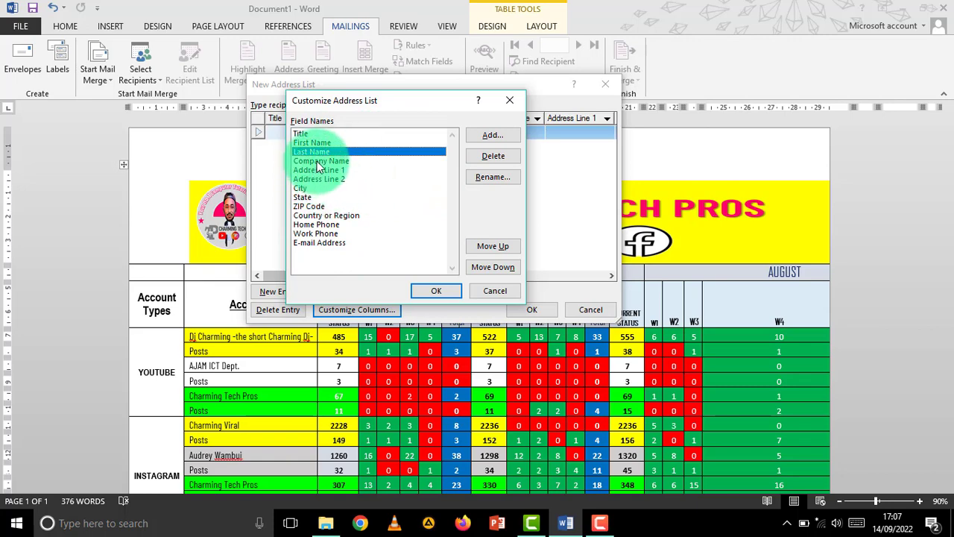
{"action": "left_click", "coordinate": [339, 161]}
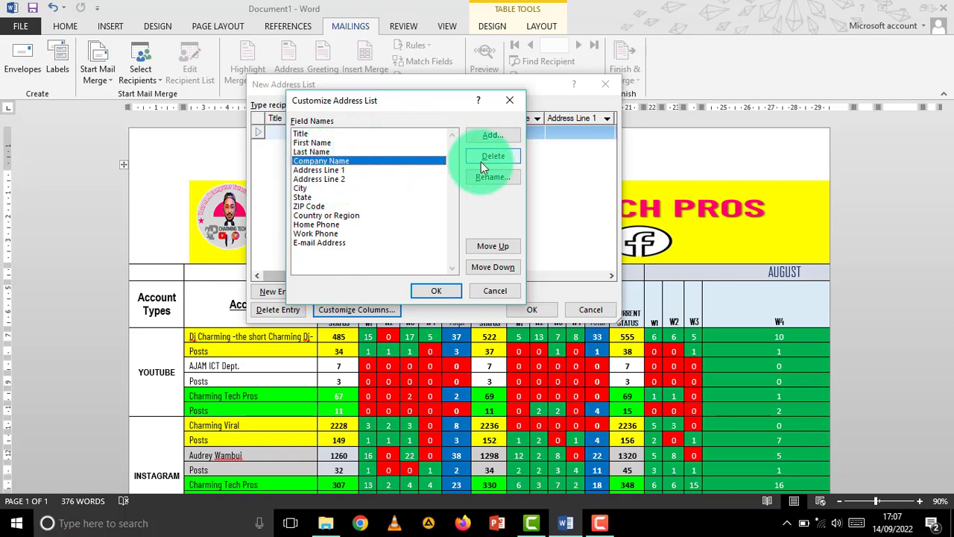
{"action": "left_click", "coordinate": [319, 168]}
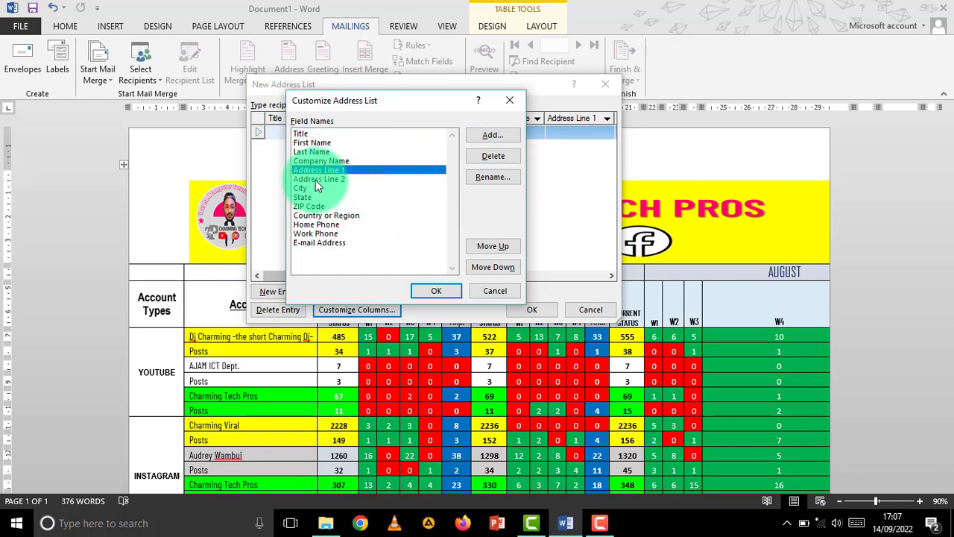
{"action": "left_click", "coordinate": [340, 179]}
{"action": "left_click", "coordinate": [318, 152]}
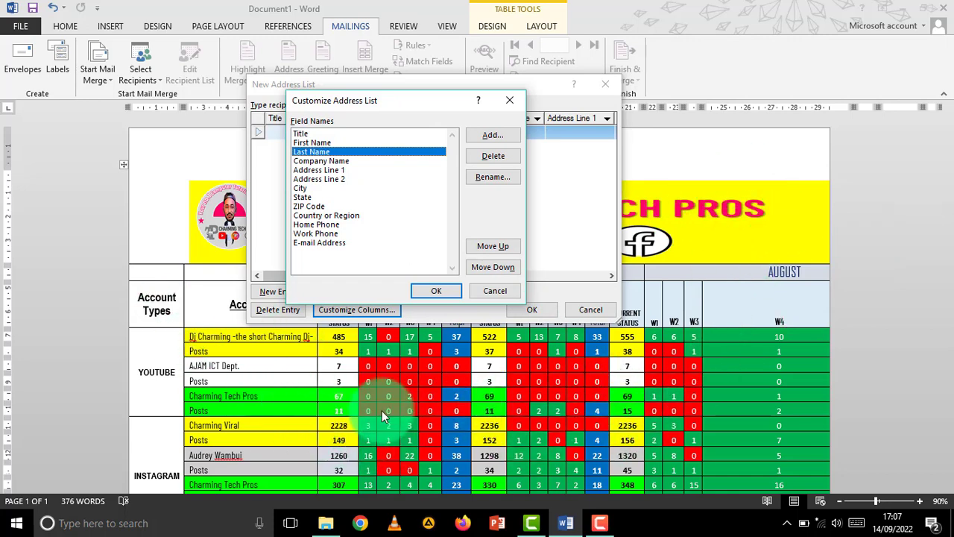
{"action": "left_click", "coordinate": [378, 161]}
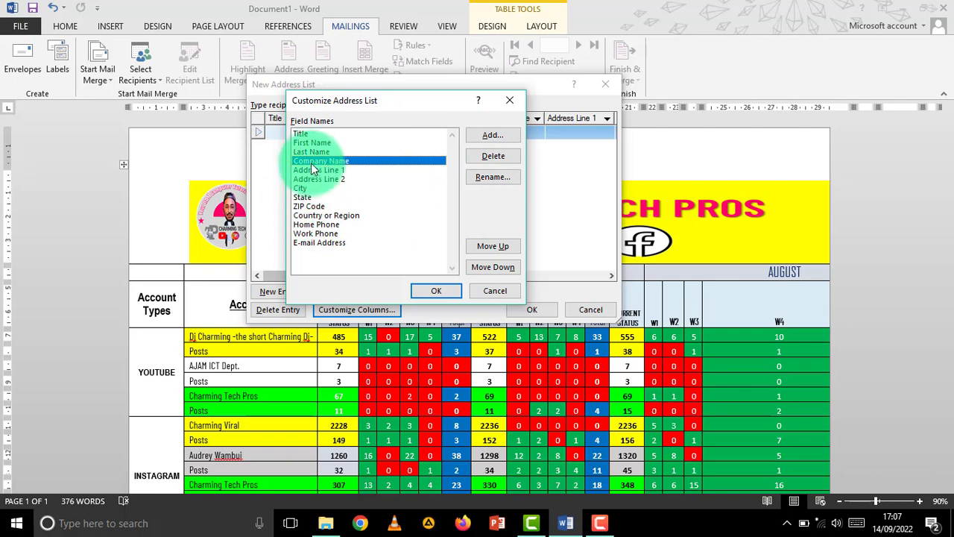
- Delete the Company Name, Address Line 2 and Address Line 1 fields
{"action": "left_click", "coordinate": [486, 156]}
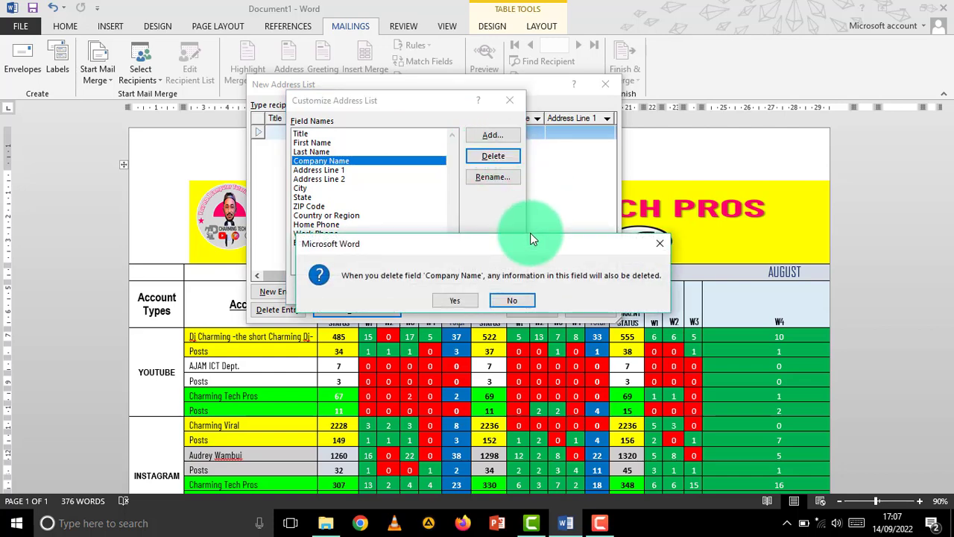
{"action": "left_click_drag", "start_coordinate": [403, 176], "coordinate": [476, 161]}
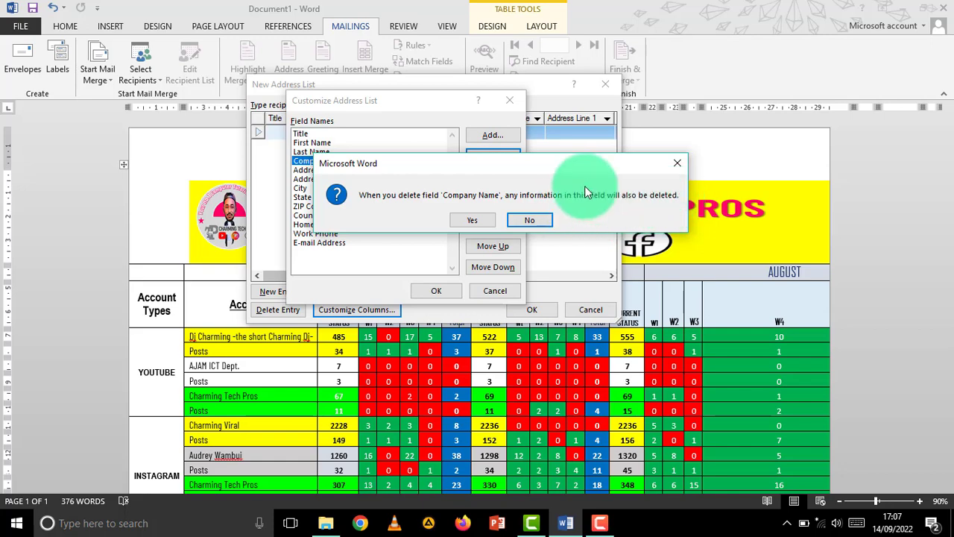
{"action": "left_click", "coordinate": [472, 220]}
{"action": "left_click", "coordinate": [345, 170]}
{"action": "left_click", "coordinate": [493, 156]}
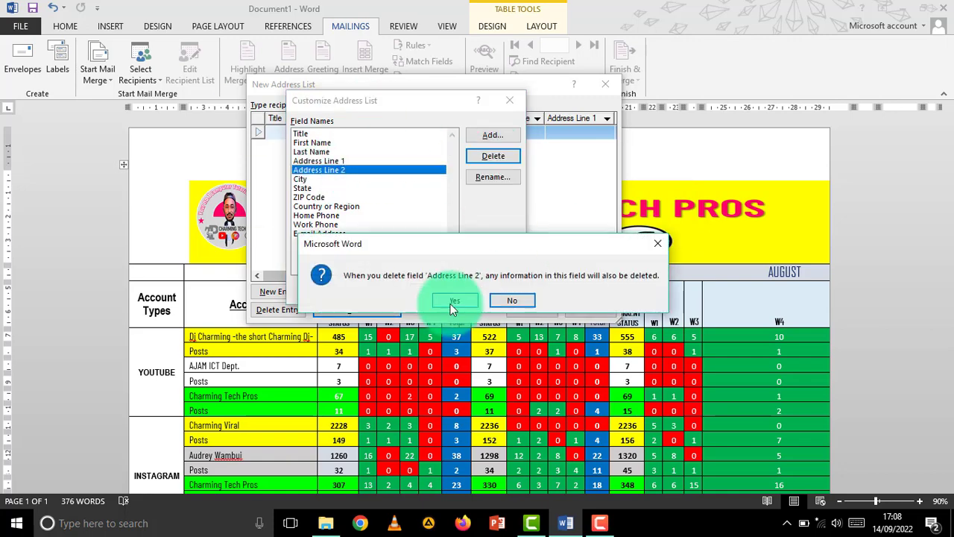
{"action": "left_click", "coordinate": [450, 303]}
{"action": "left_click", "coordinate": [493, 156]}
{"action": "left_click", "coordinate": [456, 300]}
{"action": "left_click", "coordinate": [310, 170]}
- Delete the State, ZIP Code, Home Phone, Work Phone and E-mail Address fields
{"action": "left_click", "coordinate": [493, 157]}
{"action": "left_click", "coordinate": [459, 299]}
{"action": "left_click", "coordinate": [323, 180]}
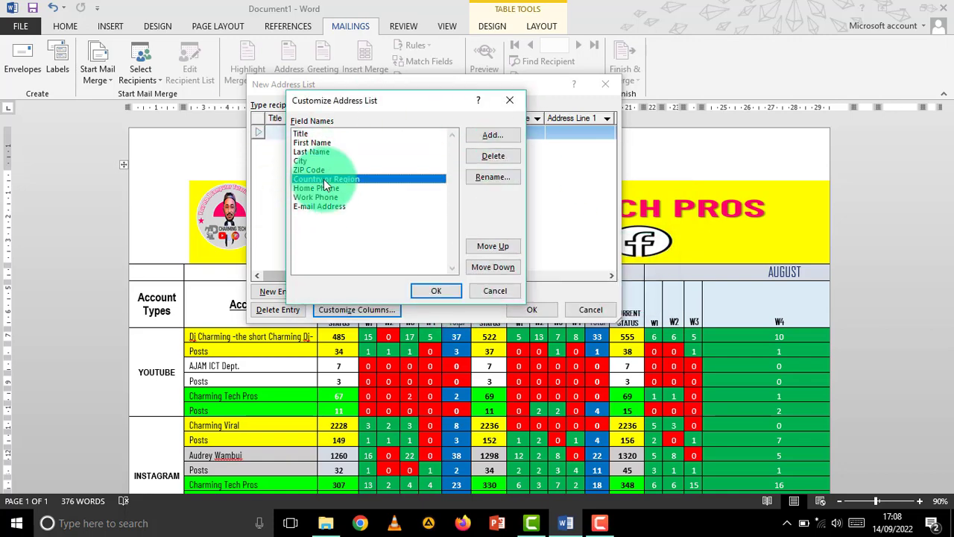
{"action": "left_click", "coordinate": [310, 170]}
{"action": "left_click", "coordinate": [493, 156]}
{"action": "left_click", "coordinate": [457, 299]}
{"action": "left_click", "coordinate": [328, 187]}
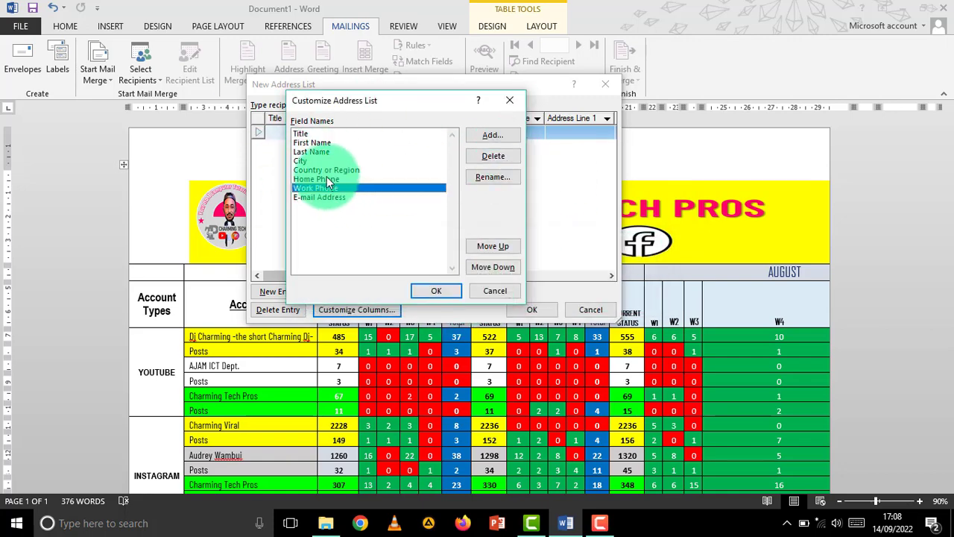
{"action": "left_click", "coordinate": [327, 180]}
{"action": "left_click", "coordinate": [492, 155]}
{"action": "left_click", "coordinate": [453, 299]}
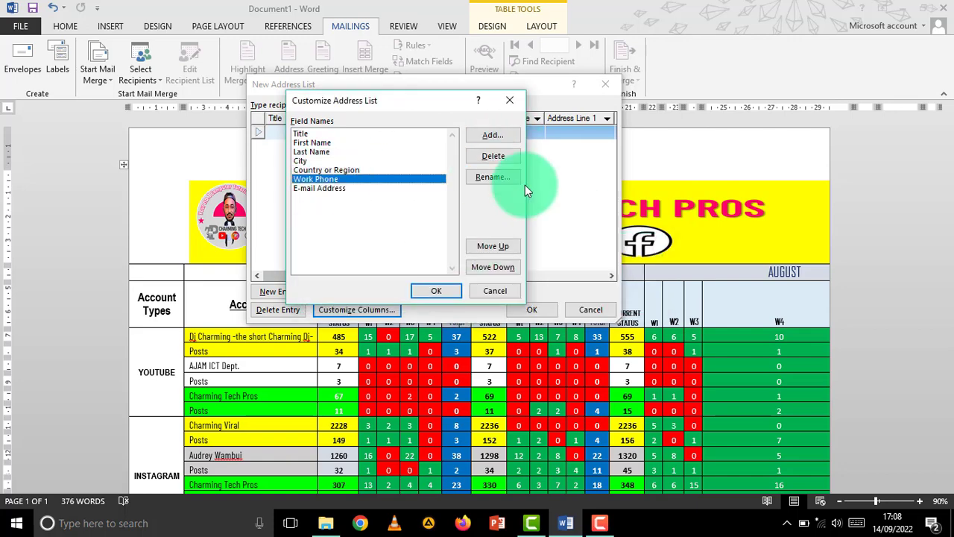
{"action": "left_click", "coordinate": [493, 156]}
{"action": "left_click", "coordinate": [456, 300]}
{"action": "left_click", "coordinate": [312, 179]}
{"action": "left_click", "coordinate": [493, 156]}
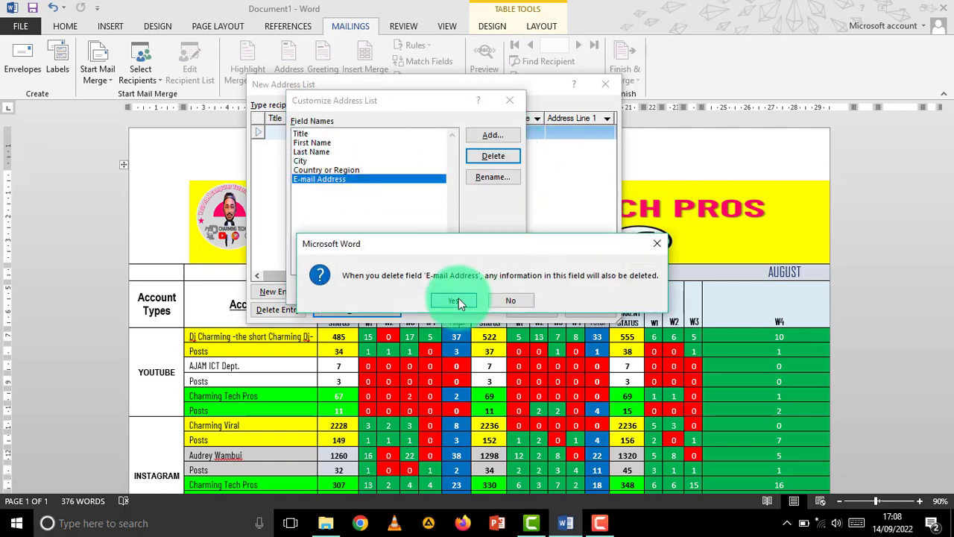
{"action": "left_click", "coordinate": [456, 300]}
- Delete Country or Region, leaving Title, First Name, Last Name and City
{"action": "left_click", "coordinate": [313, 134]}
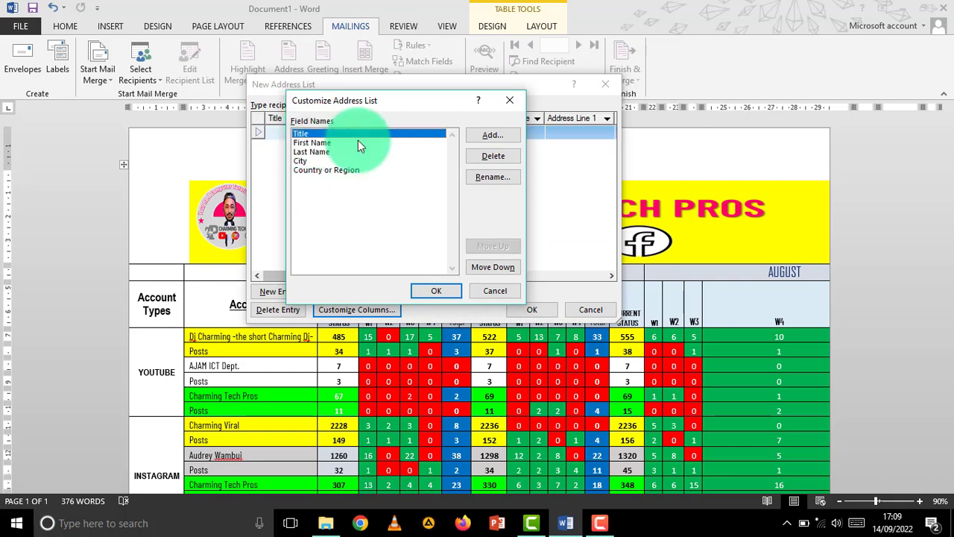
{"action": "left_click", "coordinate": [350, 170]}
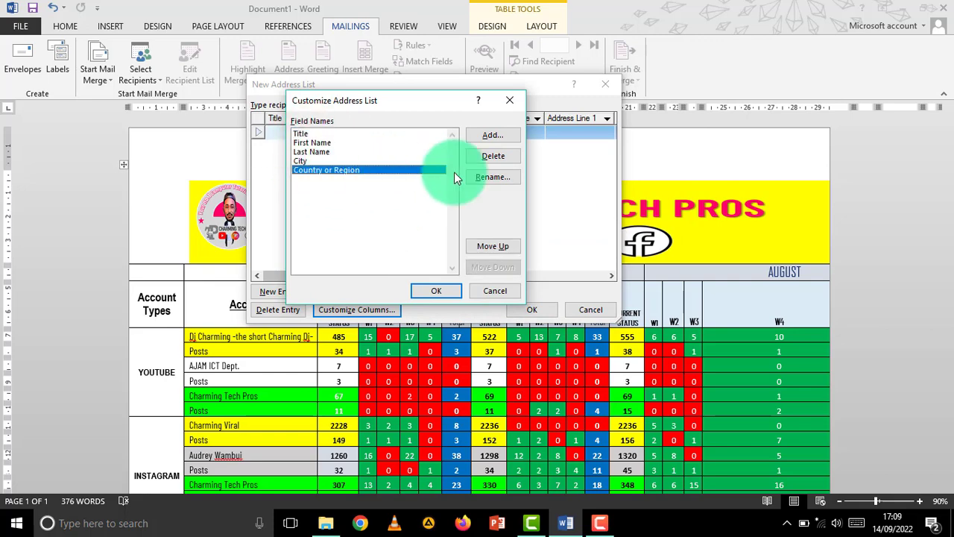
{"action": "left_click", "coordinate": [493, 155]}
{"action": "left_click", "coordinate": [456, 299]}
{"action": "left_click", "coordinate": [312, 135]}
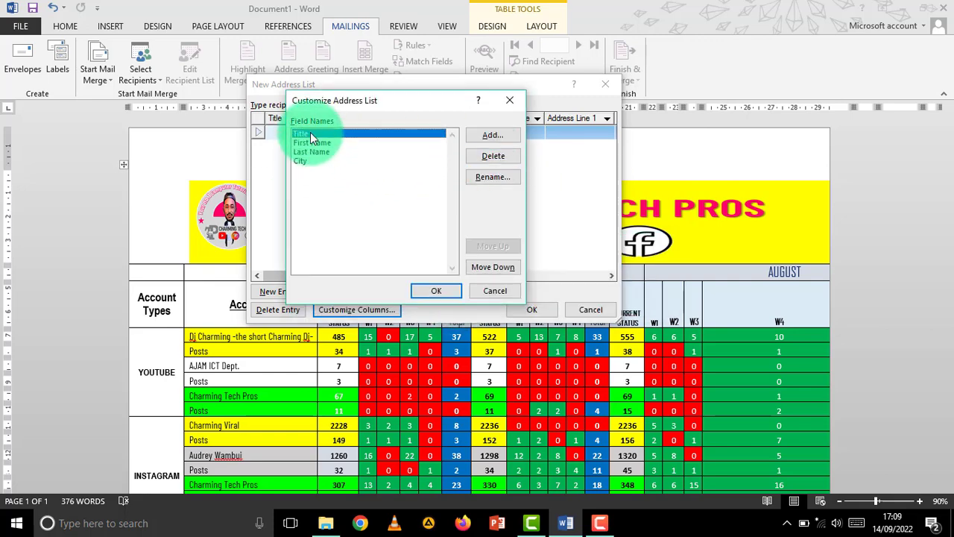
{"action": "left_click", "coordinate": [321, 144]}
{"action": "left_click", "coordinate": [307, 163]}
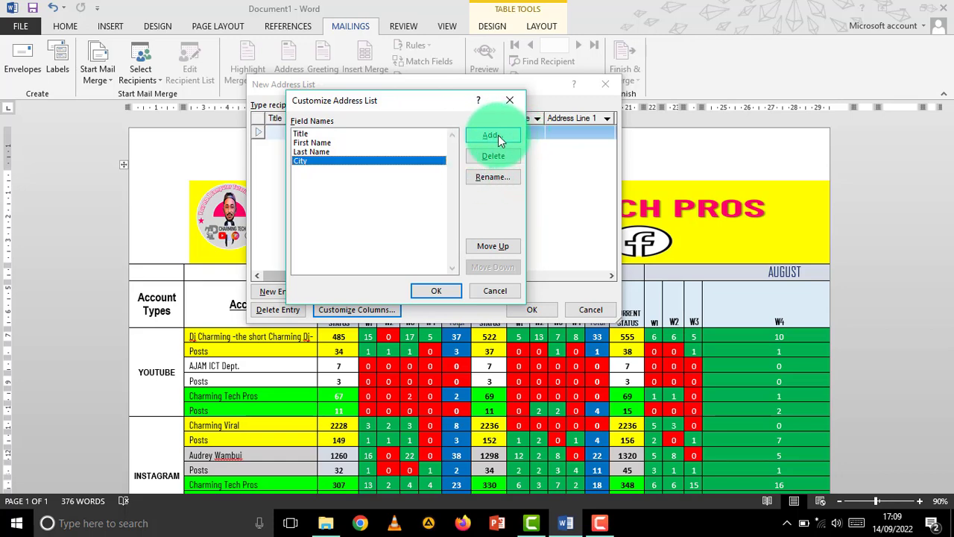
- Add a new field named Contact to the recipient list
{"action": "left_click", "coordinate": [498, 135]}
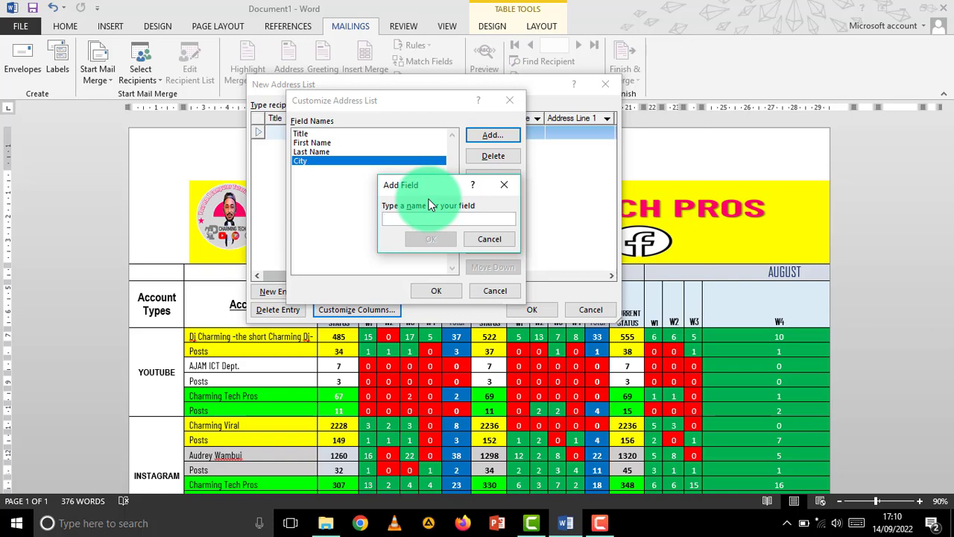
{"action": "type", "text": "Contact"}
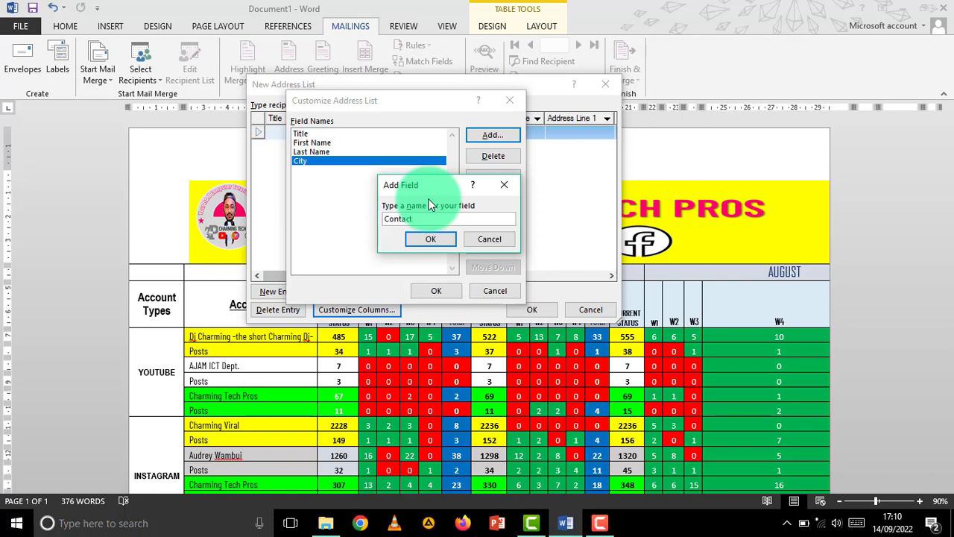
{"action": "left_click", "coordinate": [419, 237]}
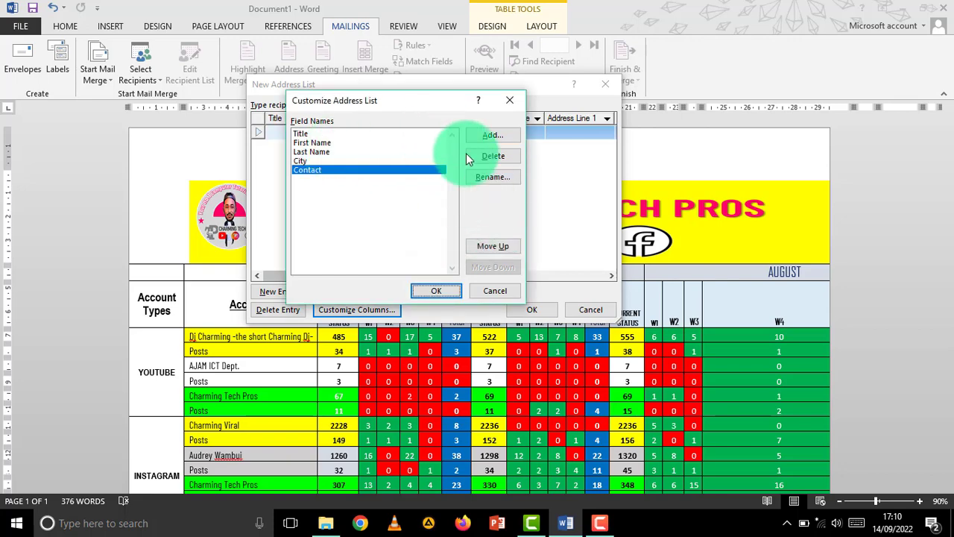
- Delete the City field, then select First Name for renaming
{"action": "left_click", "coordinate": [303, 160]}
{"action": "left_click", "coordinate": [503, 156]}
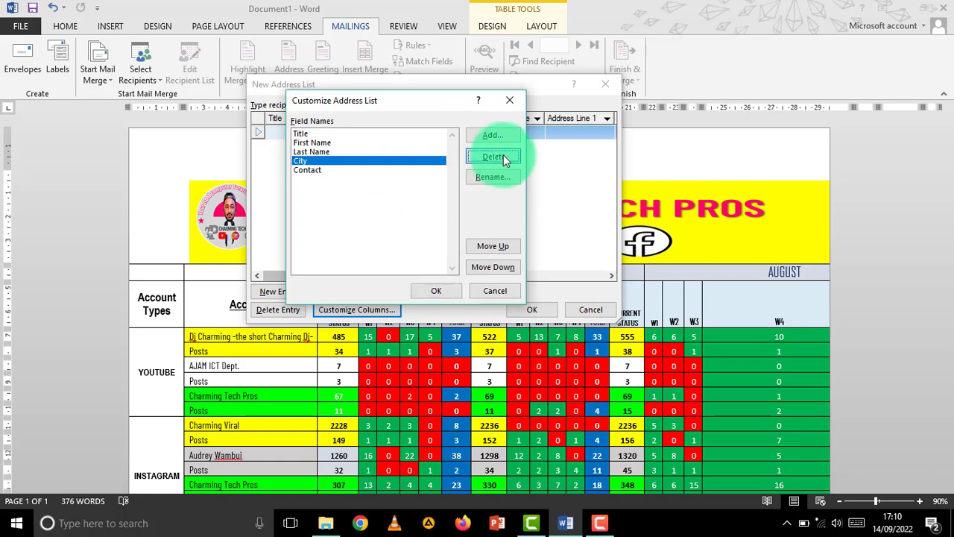
{"action": "left_click", "coordinate": [449, 300]}
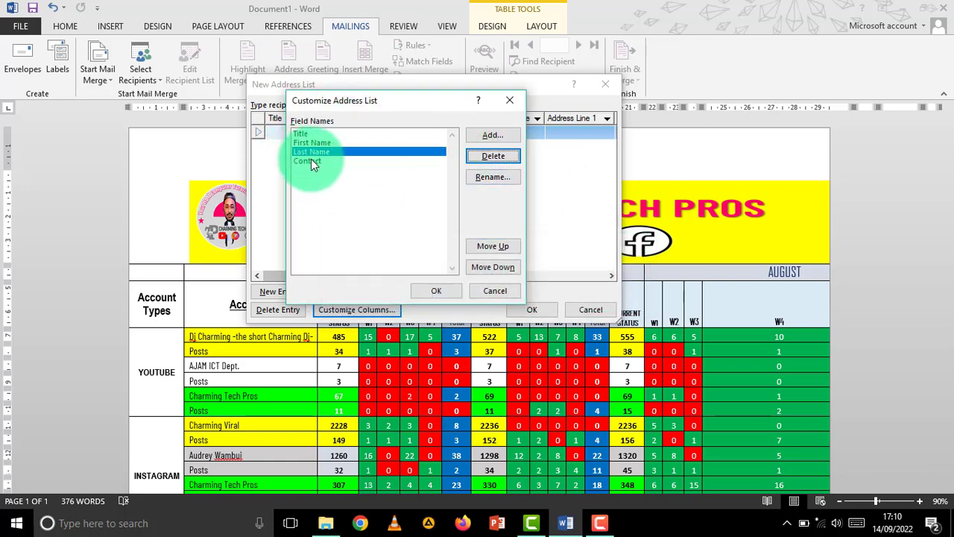
{"action": "left_click", "coordinate": [311, 161]}
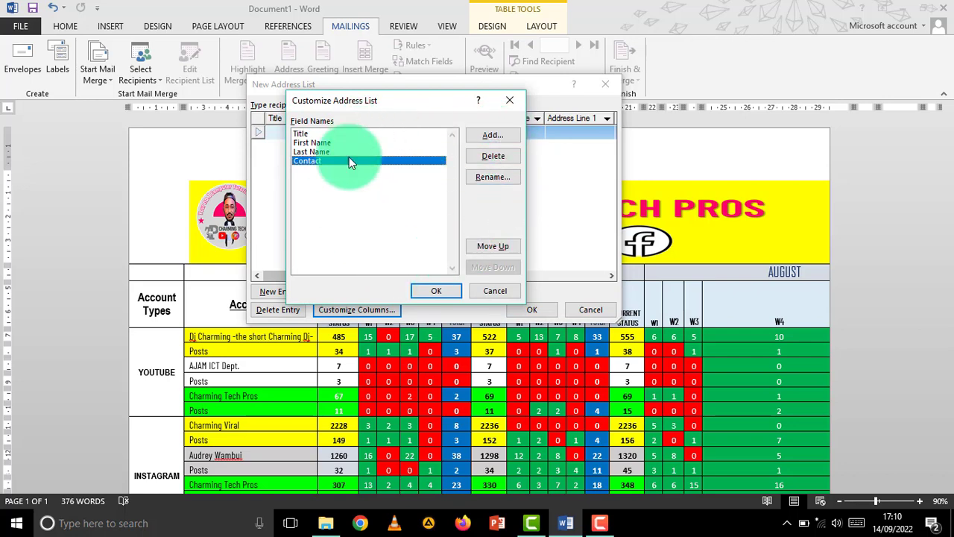
{"action": "left_click", "coordinate": [311, 143]}
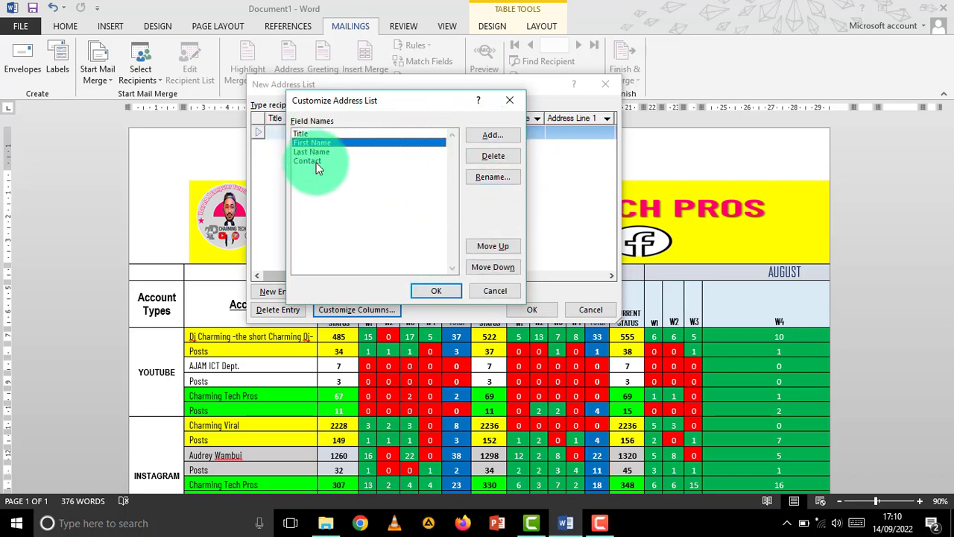
- Rename the First Name field to Name
{"action": "left_click", "coordinate": [498, 175]}
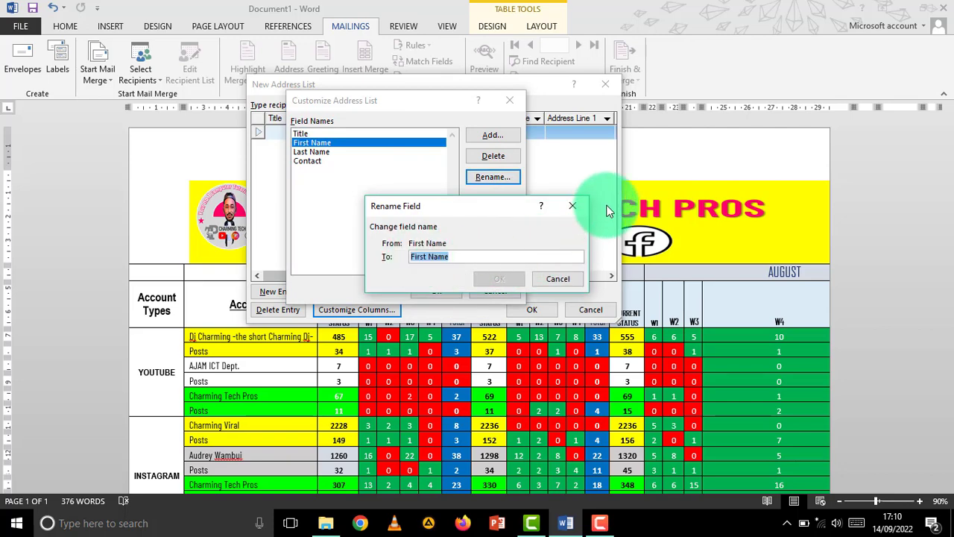
{"action": "key", "text": "Home"}
{"action": "key", "text": "BackSpace"}
{"action": "key", "text": "BackSpace"}
{"action": "key", "text": "BackSpace"}
{"action": "key", "text": "BackSpace"}
{"action": "key", "text": "BackSpace"}
{"action": "key", "text": "BackSpace"}
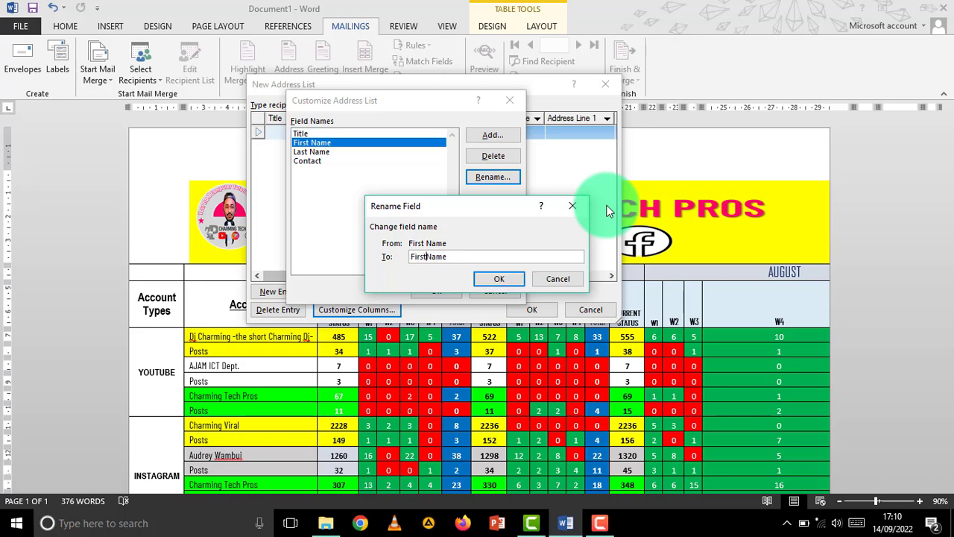
{"action": "left_click", "coordinate": [499, 279]}
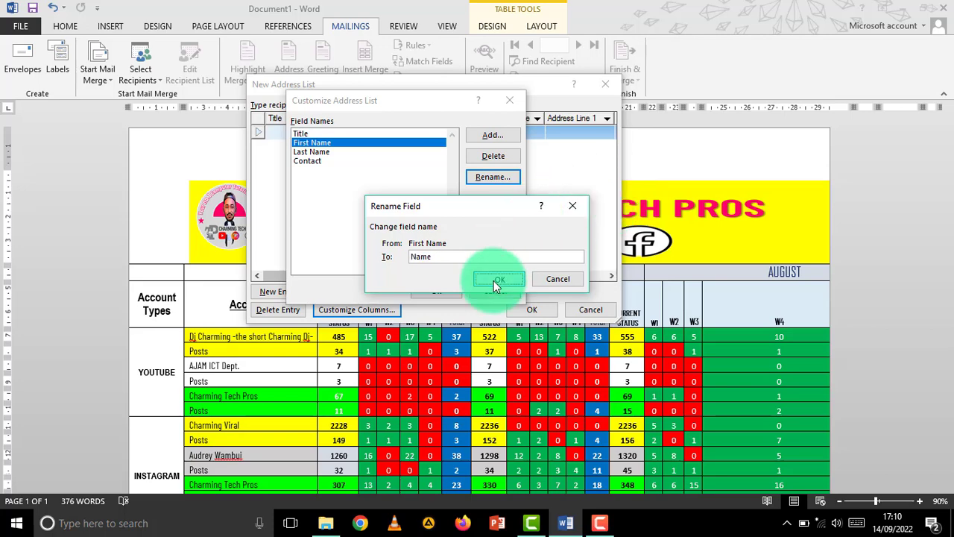
- Rename the Last Name field to Other Name
{"action": "left_click", "coordinate": [309, 151]}
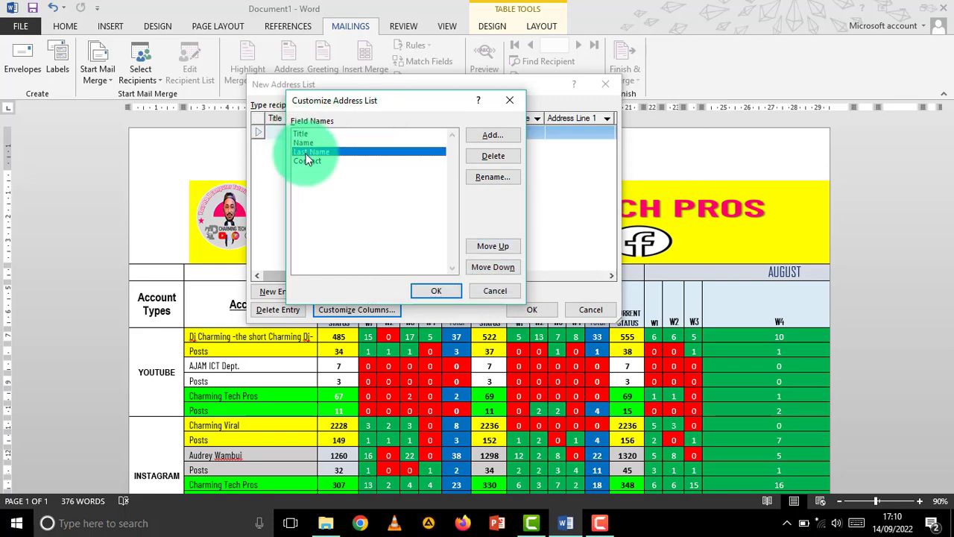
{"action": "left_click", "coordinate": [492, 178]}
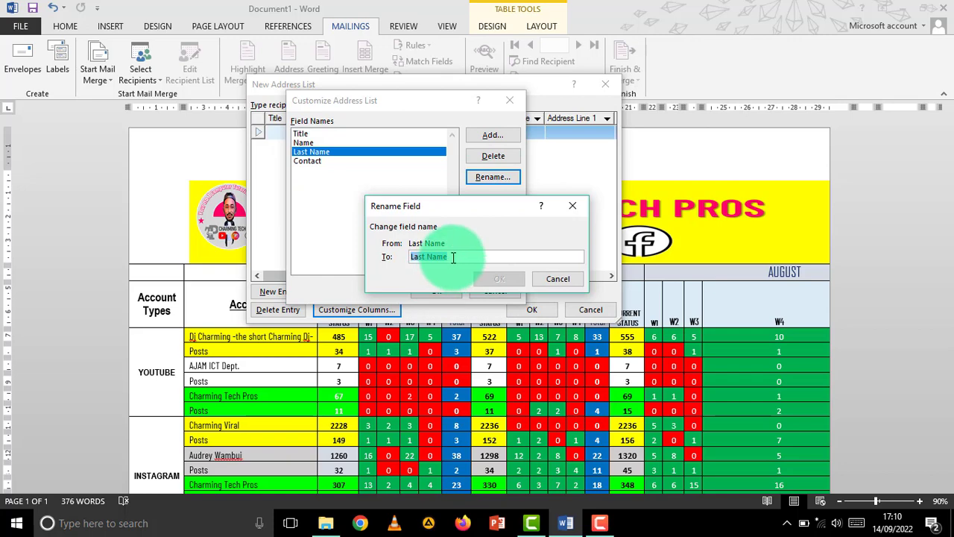
{"action": "type", "text": "Oth"}
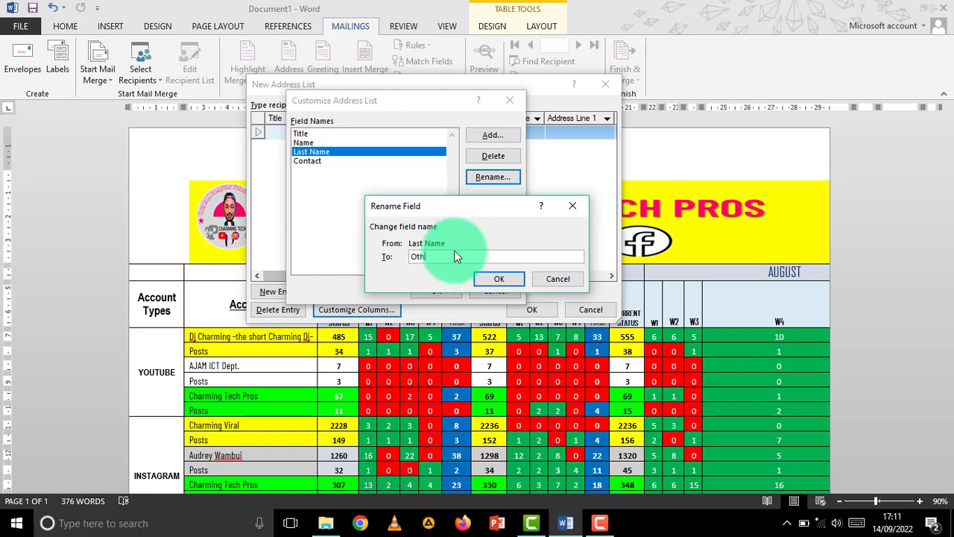
{"action": "type", "text": "er"}
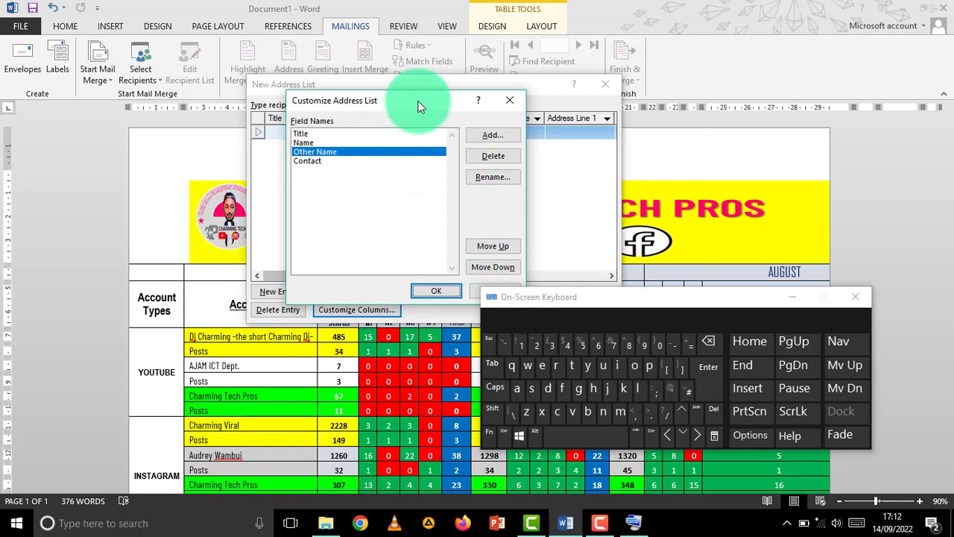
- Move the field list window aside and review the Title, Name, Other Name and Contact fields
{"action": "left_click_drag", "start_coordinate": [417, 102], "coordinate": [289, 110]}
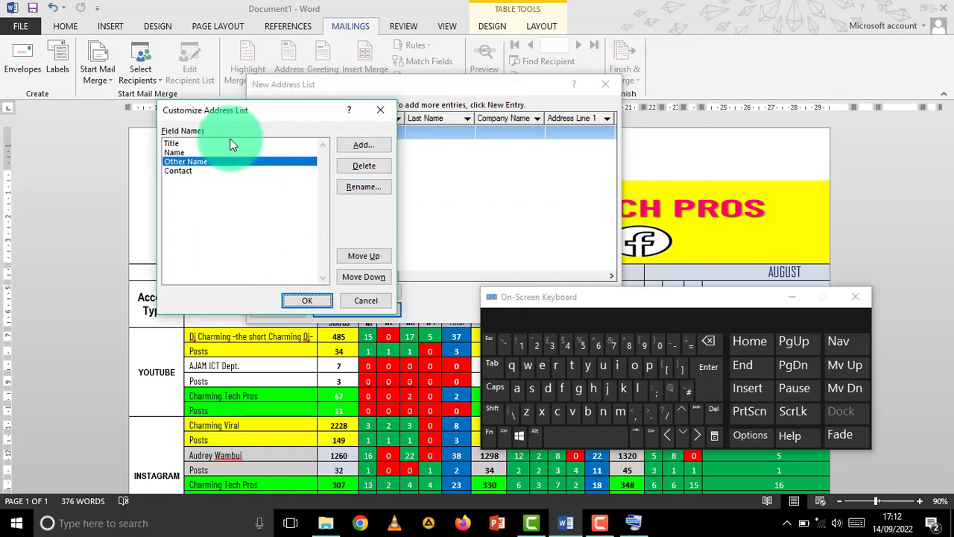
{"action": "mouse_move", "coordinate": [254, 109]}
{"action": "left_mouse_down"}
{"action": "mouse_move", "coordinate": [333, 109]}
{"action": "mouse_move", "coordinate": [237, 106]}
{"action": "left_mouse_up"}
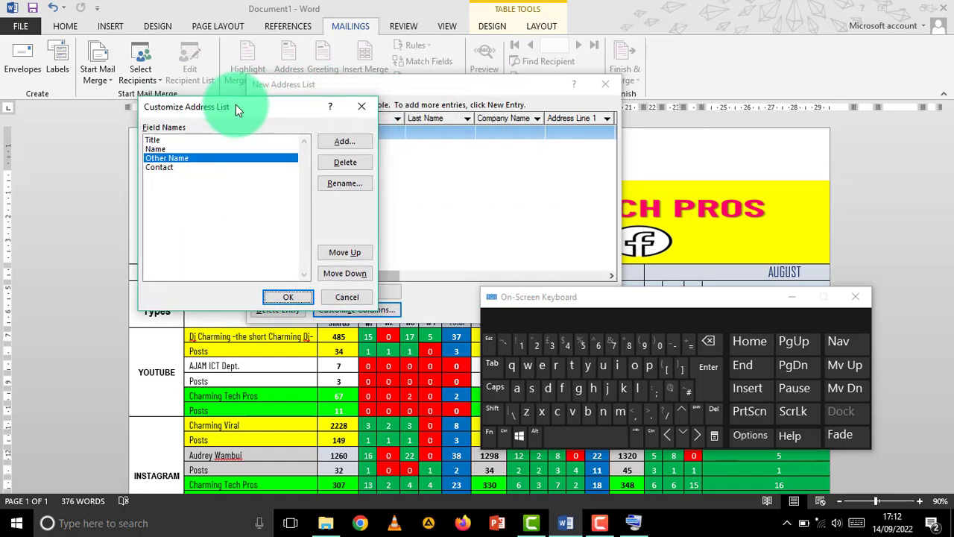
{"action": "left_click", "coordinate": [162, 167]}
{"action": "left_click", "coordinate": [163, 157]}
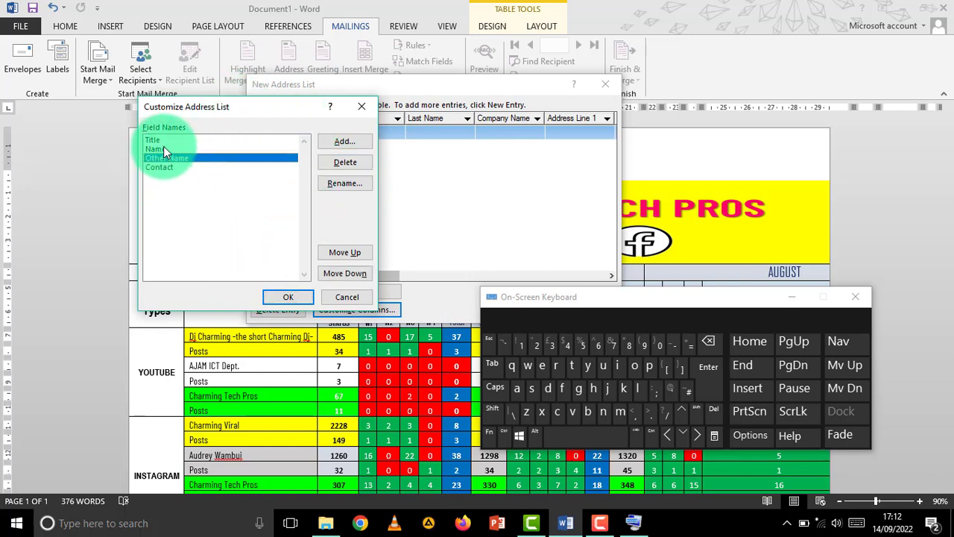
{"action": "left_click", "coordinate": [164, 147]}
{"action": "left_click", "coordinate": [166, 140]}
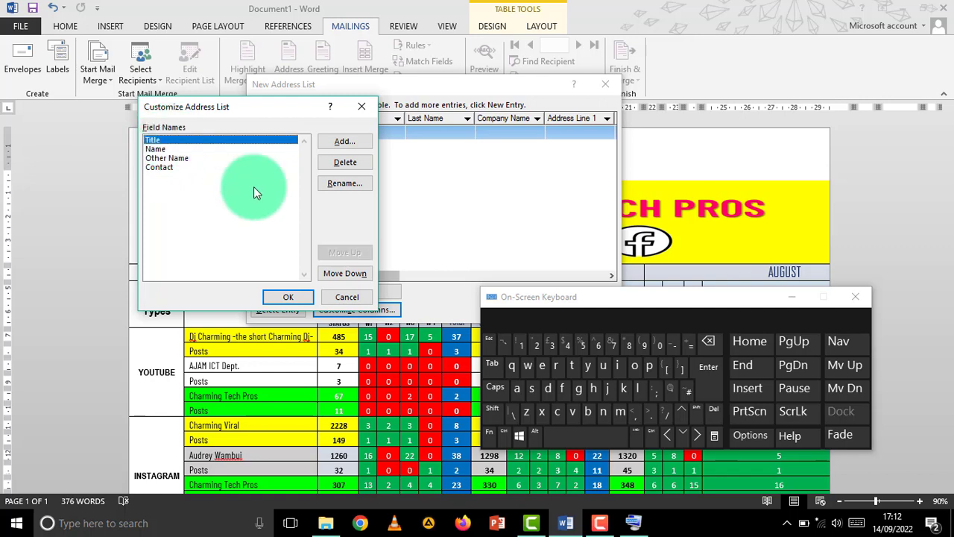
{"action": "left_click", "coordinate": [169, 166]}
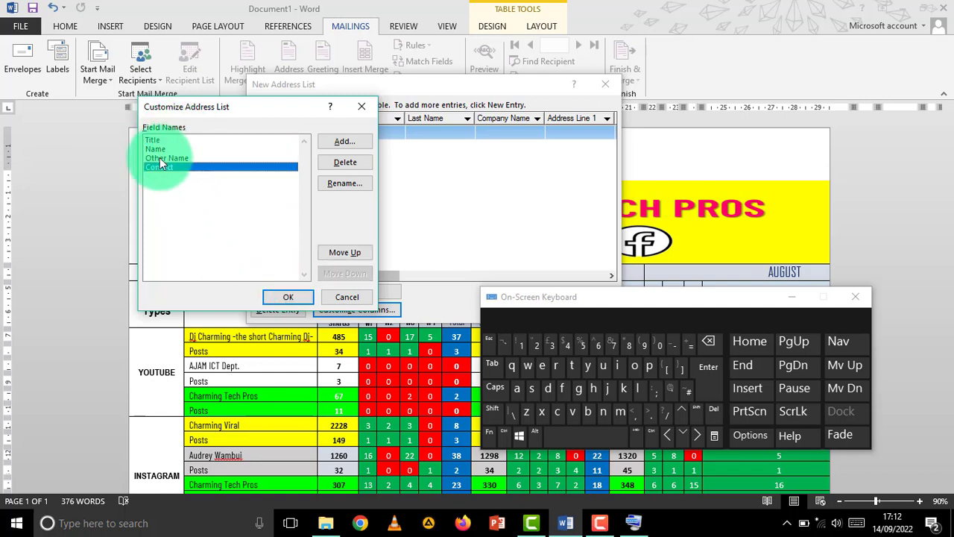
{"action": "left_click", "coordinate": [161, 157]}
{"action": "left_click", "coordinate": [164, 140]}
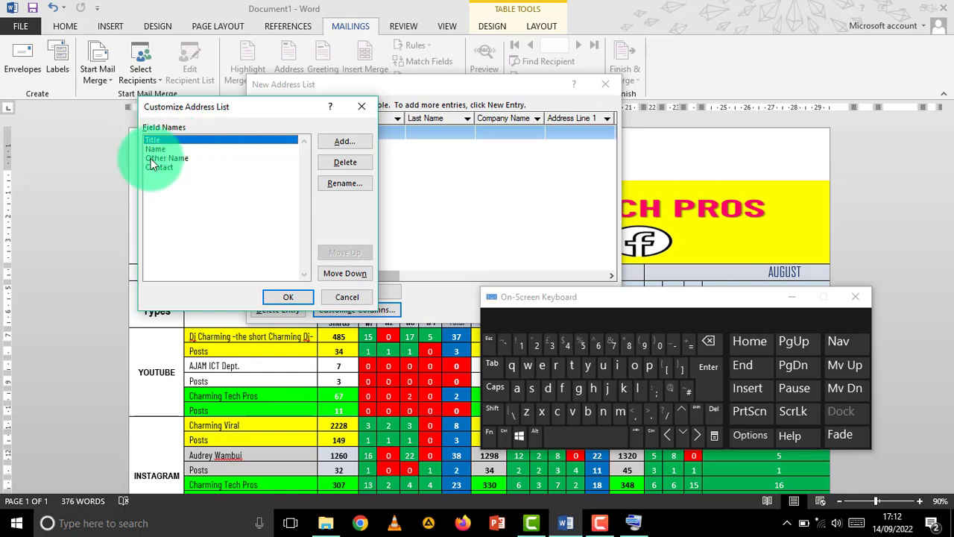
- Move Contact up to the top, then back down to last place, and confirm the list
{"action": "left_click", "coordinate": [170, 167]}
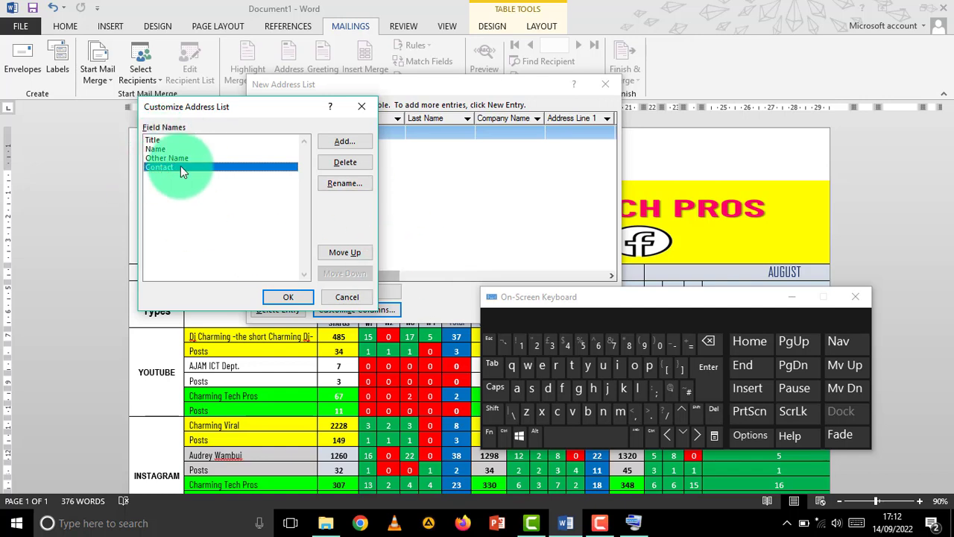
{"action": "left_click", "coordinate": [349, 252]}
{"action": "left_click", "coordinate": [349, 253]}
{"action": "left_click", "coordinate": [349, 253]}
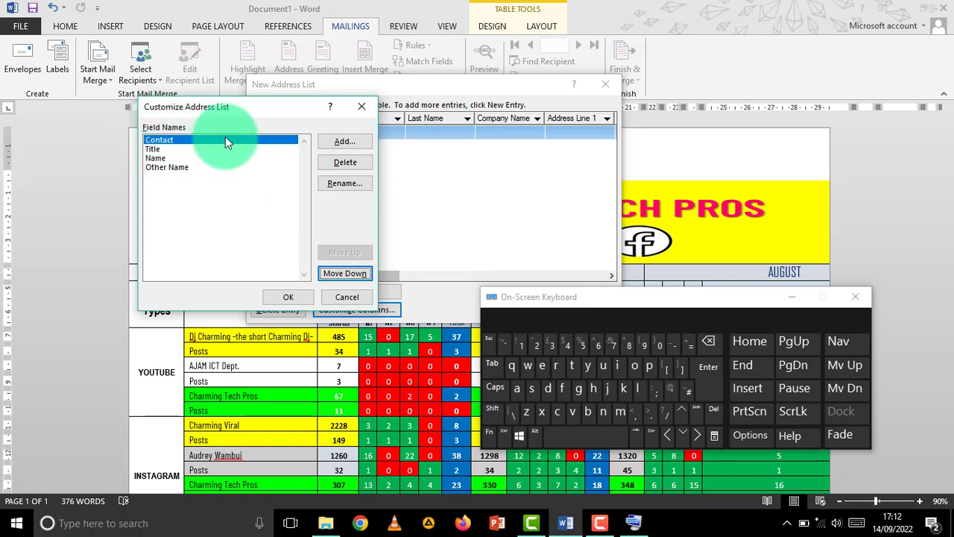
{"action": "left_click", "coordinate": [349, 275]}
{"action": "left_click", "coordinate": [349, 275]}
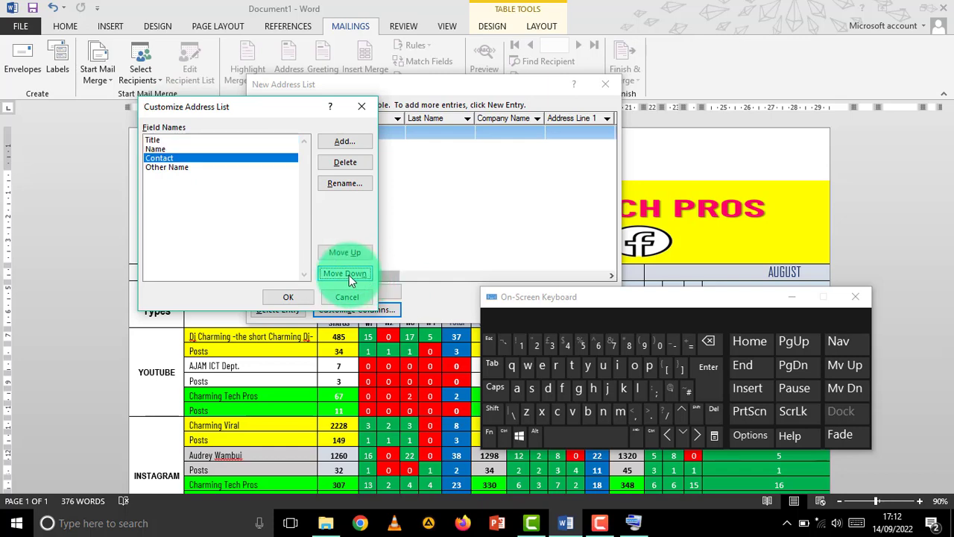
{"action": "left_click", "coordinate": [349, 275]}
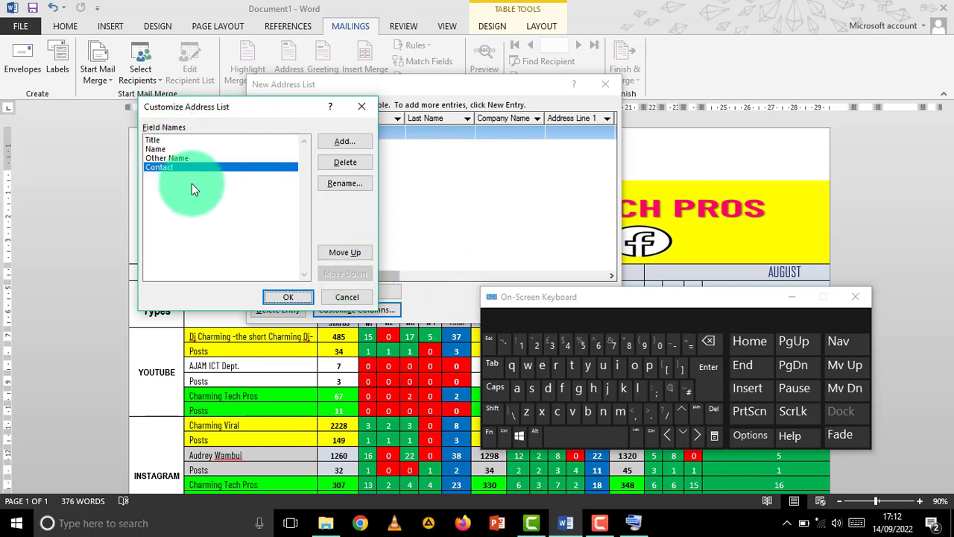
{"action": "mouse_move", "coordinate": [224, 107]}
{"action": "left_mouse_down"}
{"action": "mouse_move", "coordinate": [202, 97]}
{"action": "mouse_move", "coordinate": [233, 124]}
{"action": "mouse_move", "coordinate": [219, 142]}
{"action": "mouse_move", "coordinate": [228, 97]}
{"action": "left_mouse_up"}
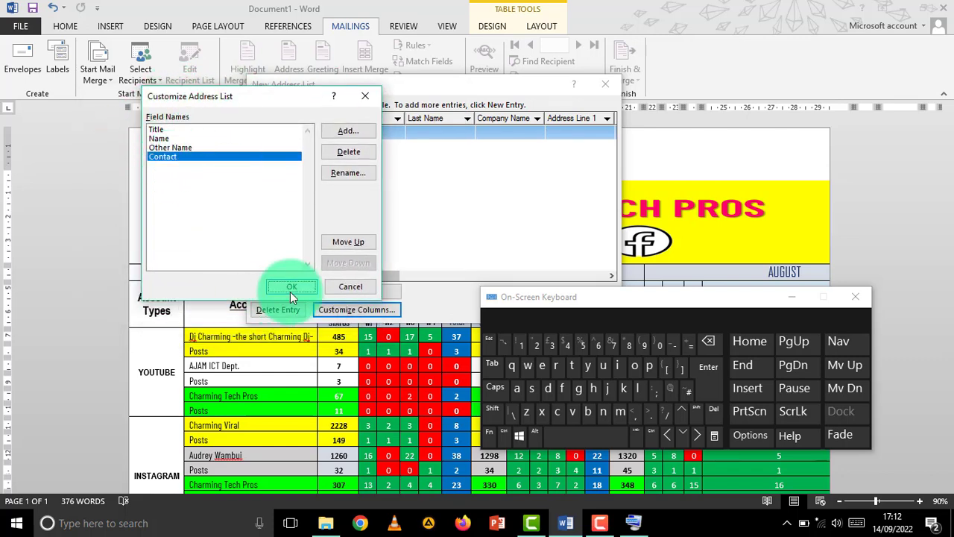
{"action": "left_click_drag", "start_coordinate": [267, 95], "coordinate": [365, 99]}
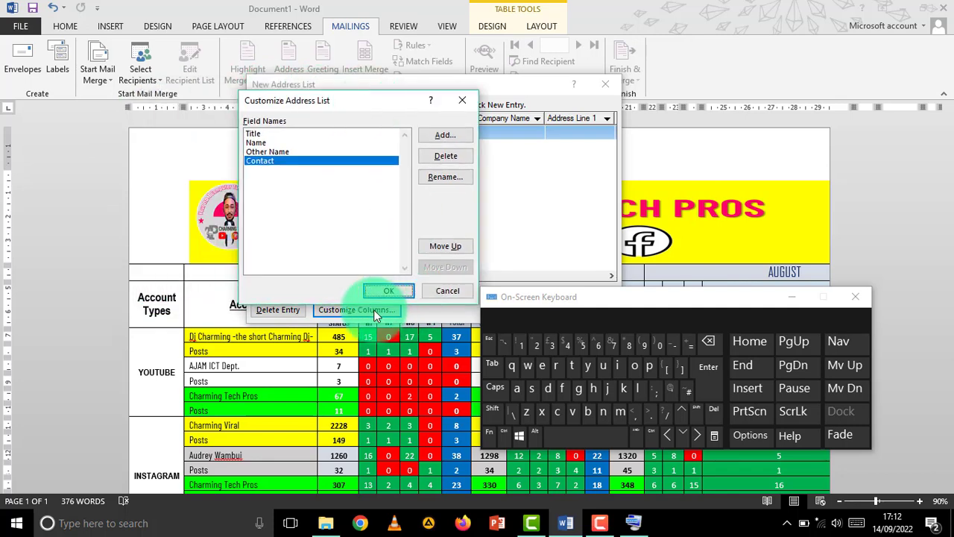
{"action": "left_click", "coordinate": [391, 290]}
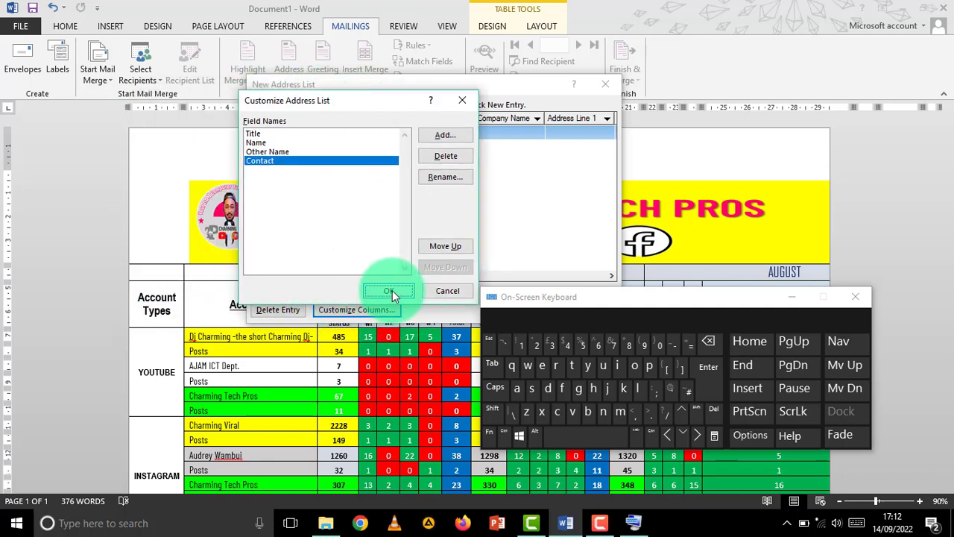
- Type Uber Driver as the first entry's Title, then fill in its Name, Other Name and Contact number
{"action": "left_click_drag", "start_coordinate": [350, 86], "coordinate": [376, 83]}
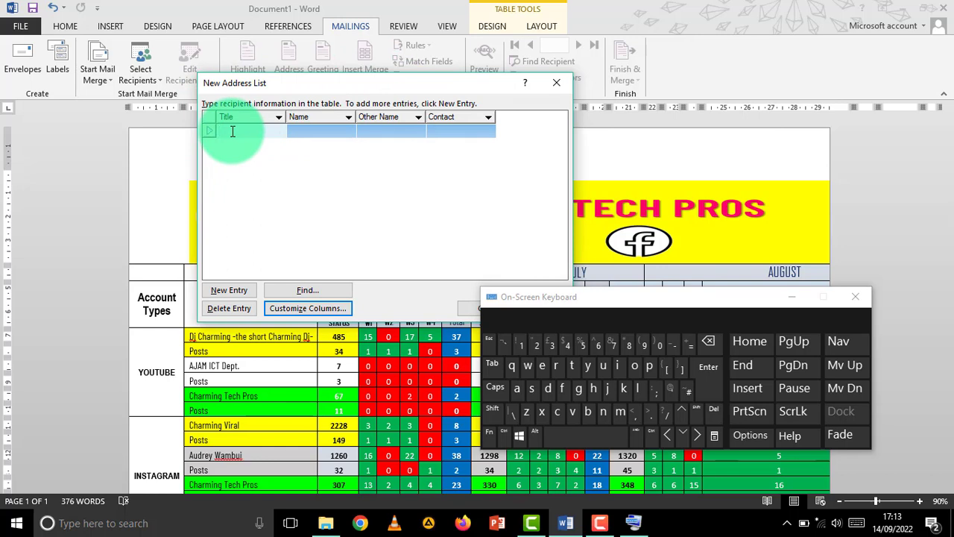
{"action": "key", "text": "shift"}
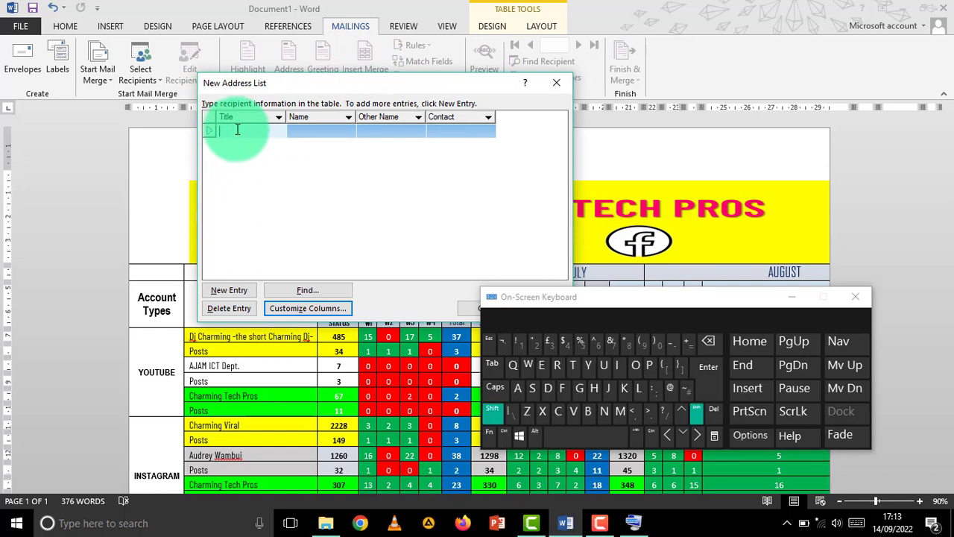
{"action": "type", "text": "Uber Driver"}
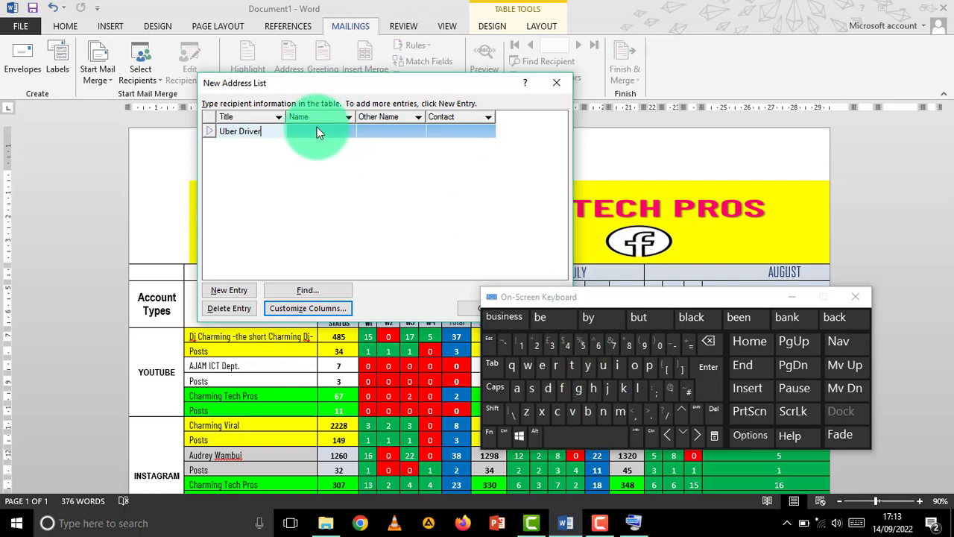
{"action": "left_click", "coordinate": [317, 132]}
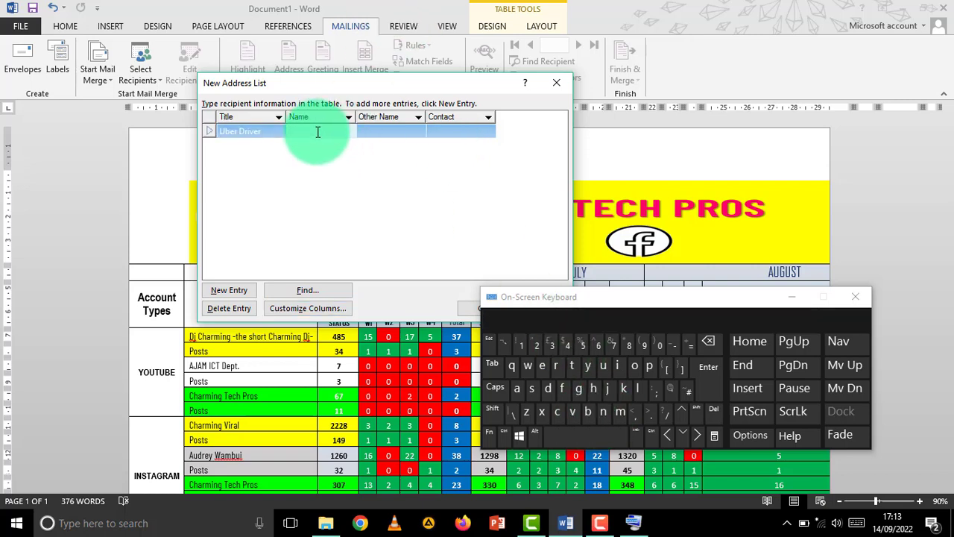
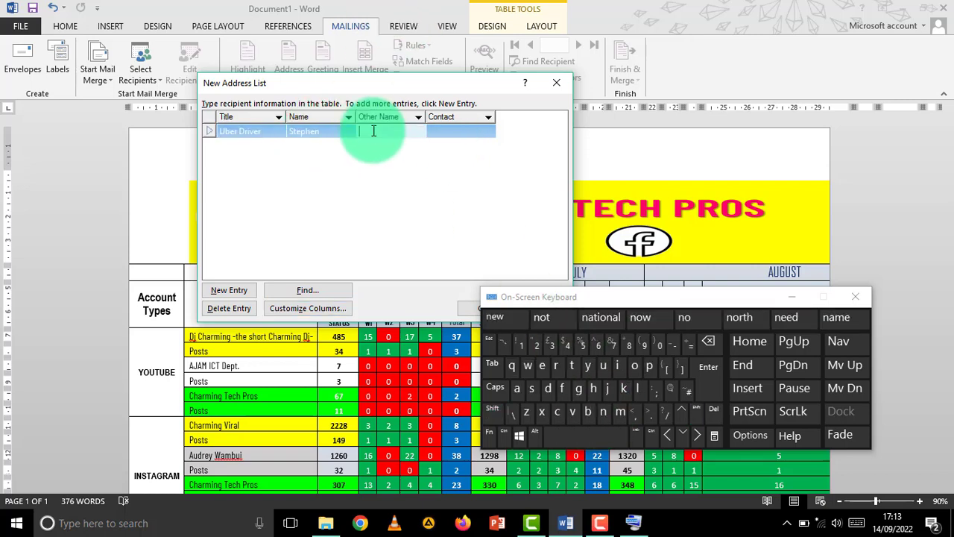
{"action": "left_click", "coordinate": [384, 131]}
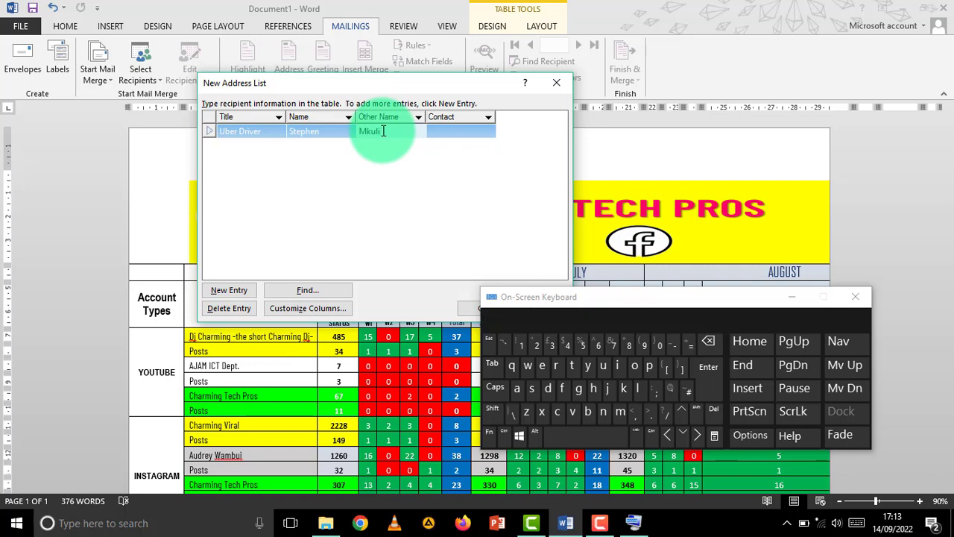
{"action": "left_click", "coordinate": [452, 133]}
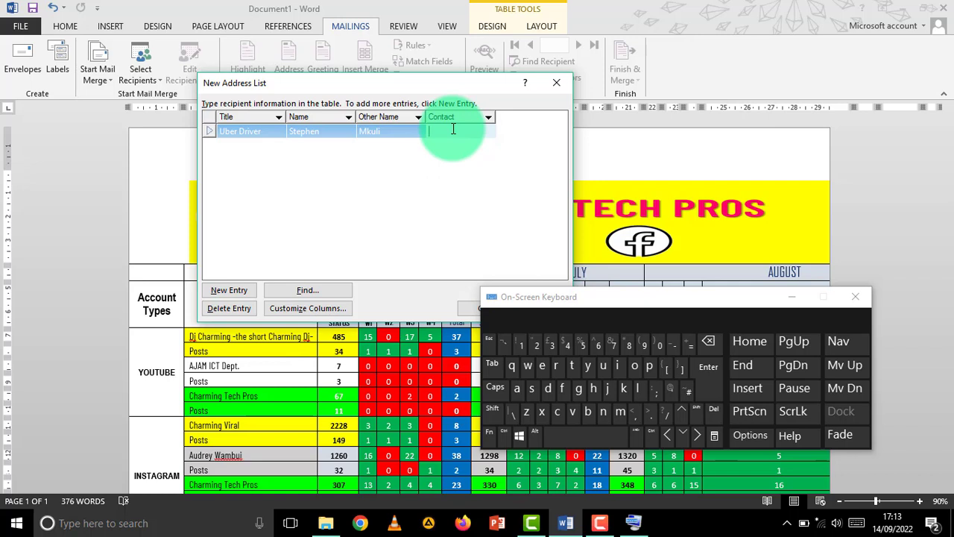
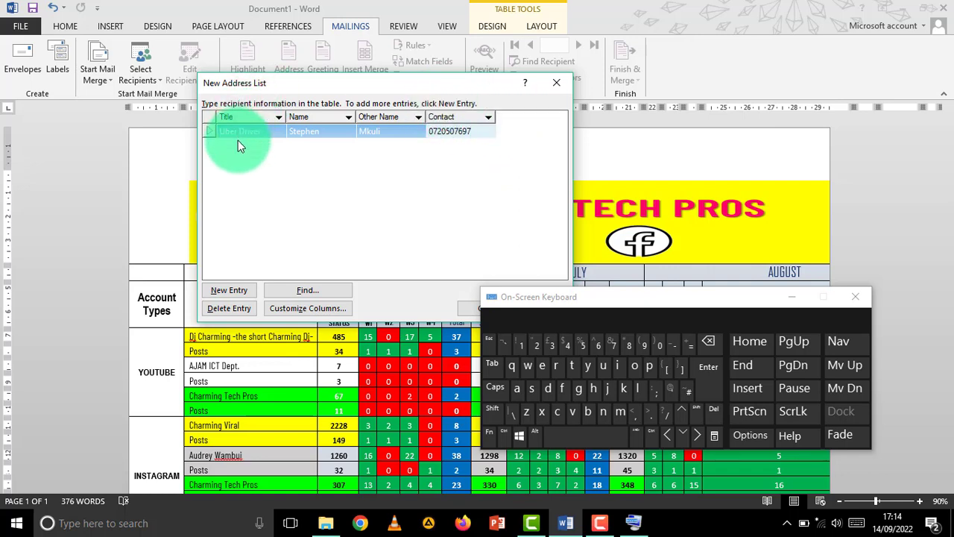
- Add a second entry titled Manager with its names and contact, then close the list with OK
{"action": "left_click", "coordinate": [233, 291]}
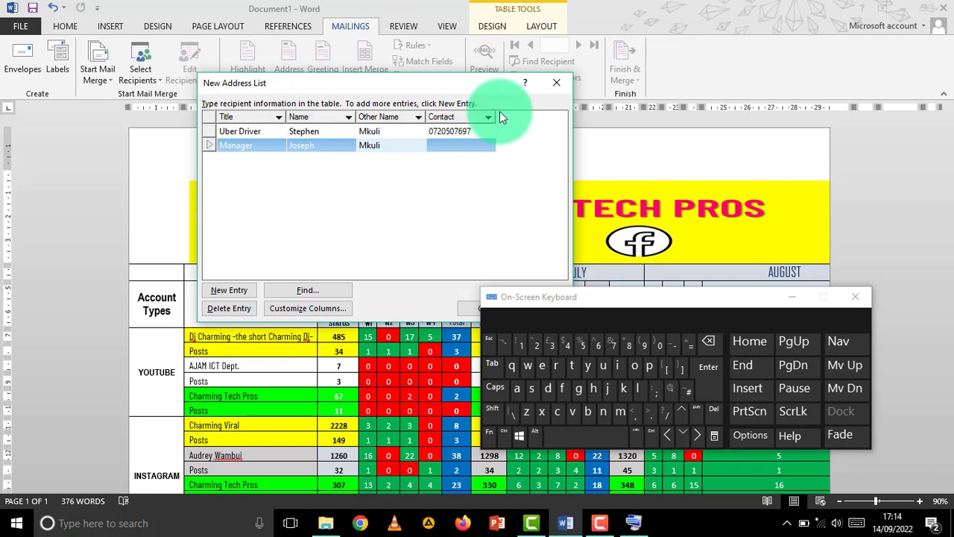
{"action": "left_click", "coordinate": [453, 141]}
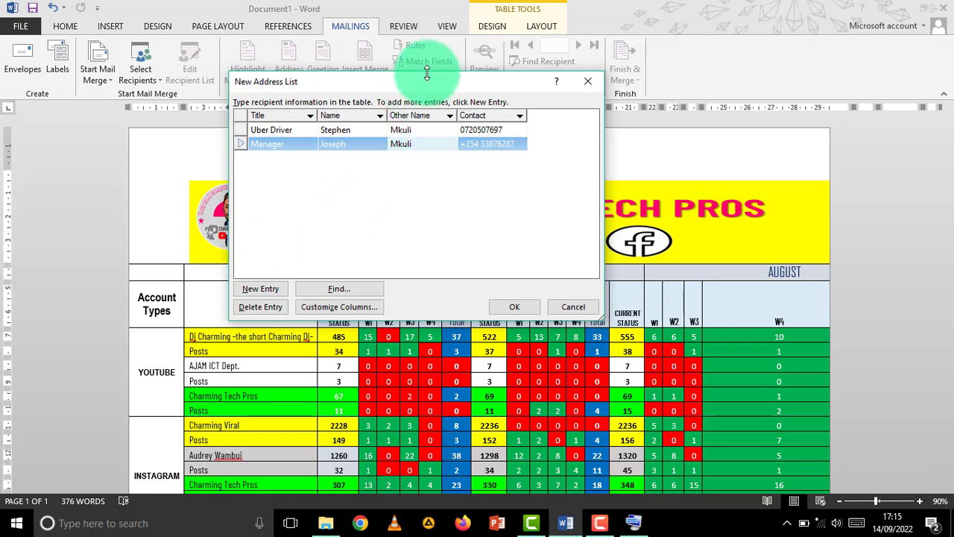
{"action": "left_click_drag", "start_coordinate": [423, 82], "coordinate": [394, 91]}
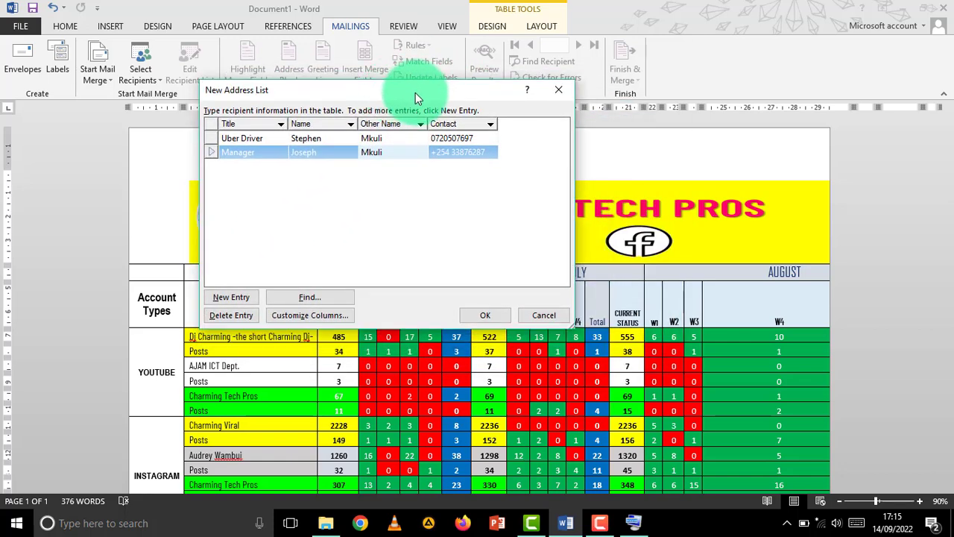
{"action": "left_click", "coordinate": [484, 316]}
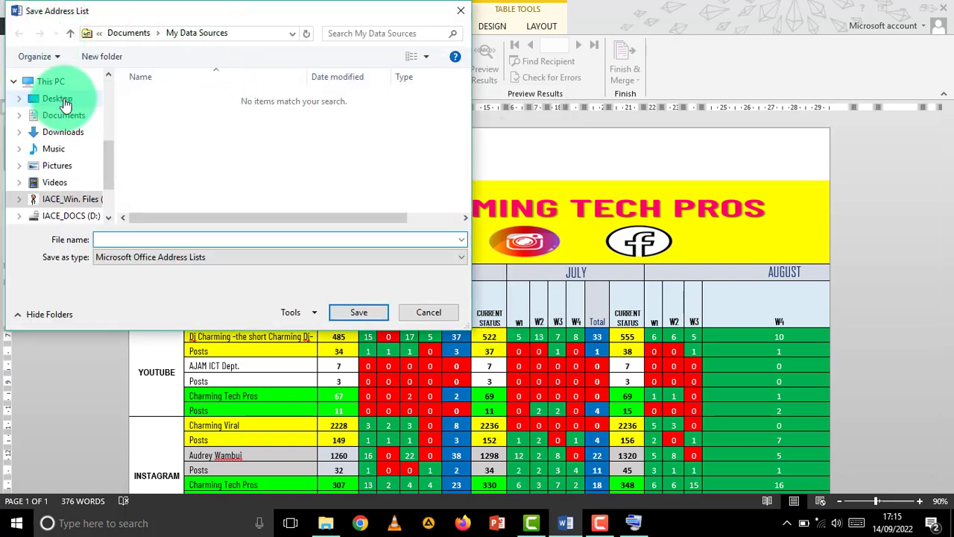
- Save the address list on the Desktop with the file name 'List'
{"action": "left_click", "coordinate": [65, 100]}
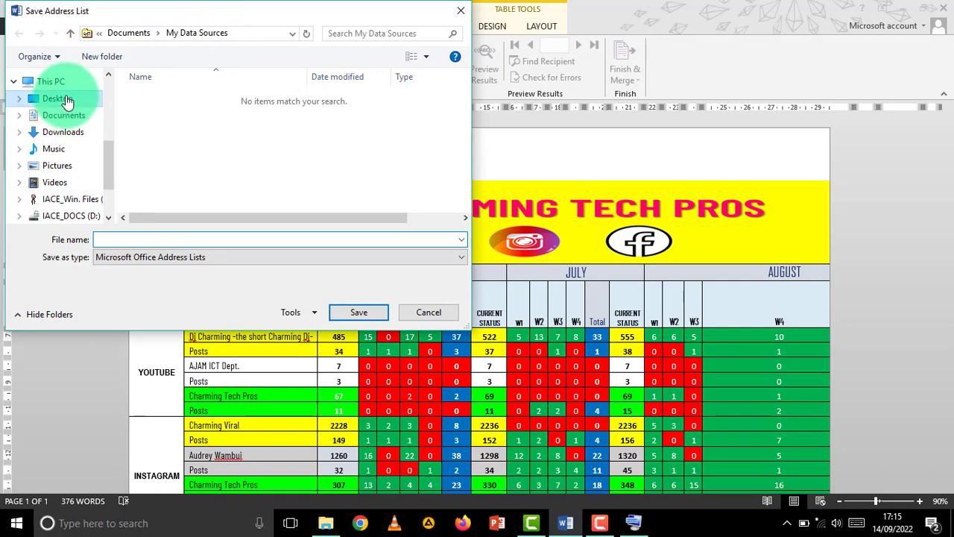
{"action": "left_click", "coordinate": [109, 238]}
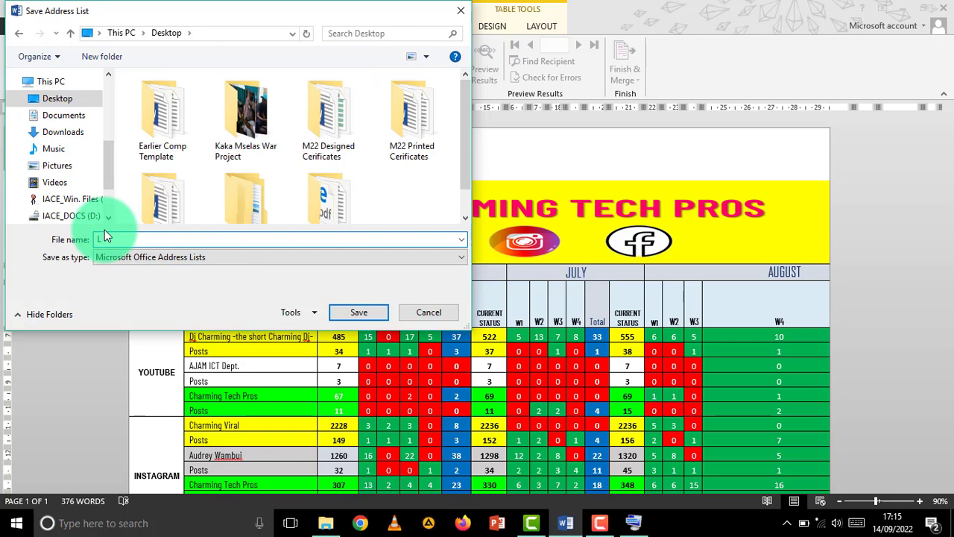
{"action": "type", "text": "List"}
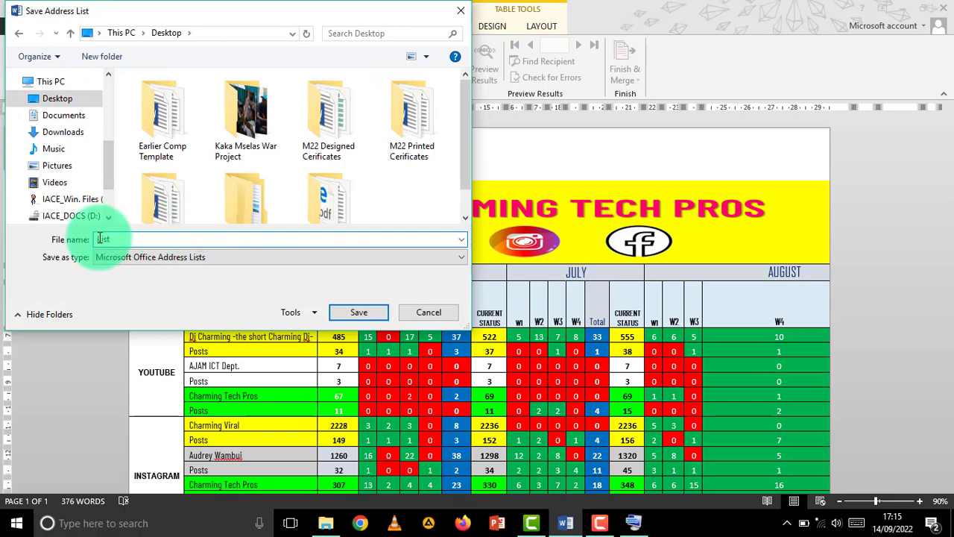
{"action": "left_click", "coordinate": [362, 316]}
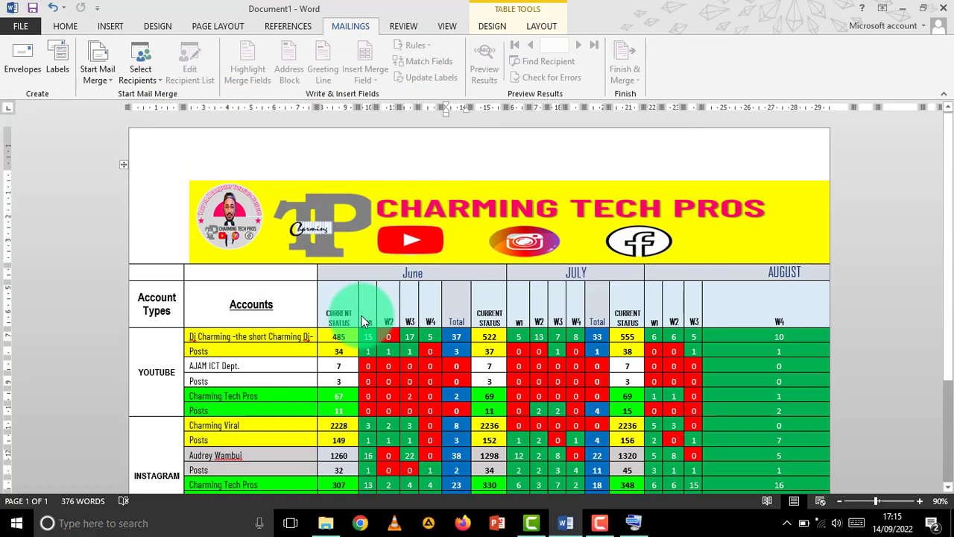
{"action": "left_click", "coordinate": [486, 295]}
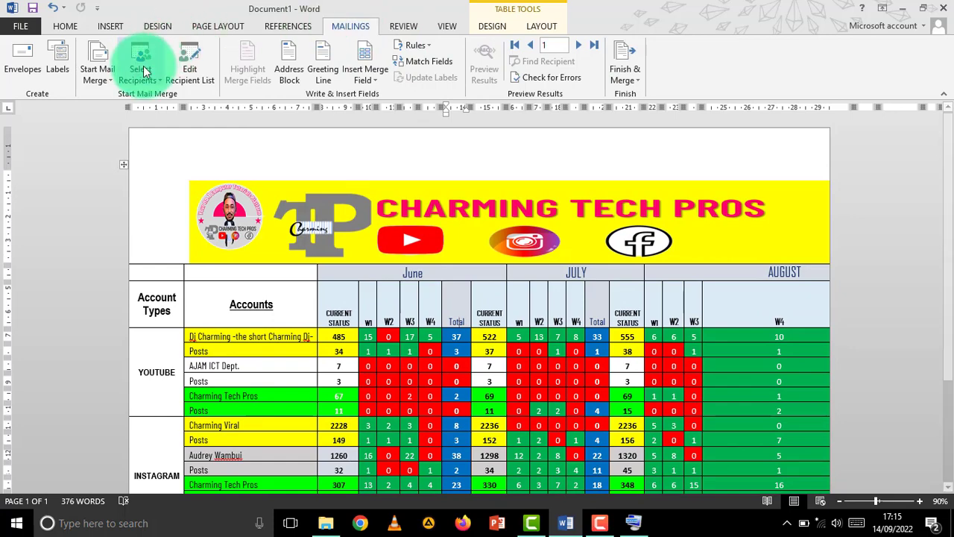
- Choose Use an Existing List and open the List file from the Desktop as the data source
{"action": "left_click", "coordinate": [149, 74]}
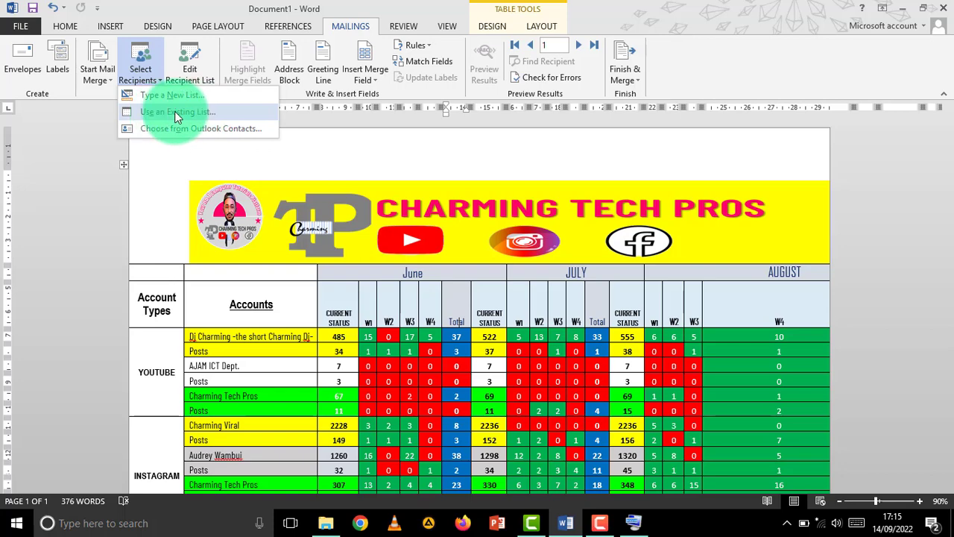
{"action": "left_click", "coordinate": [177, 114]}
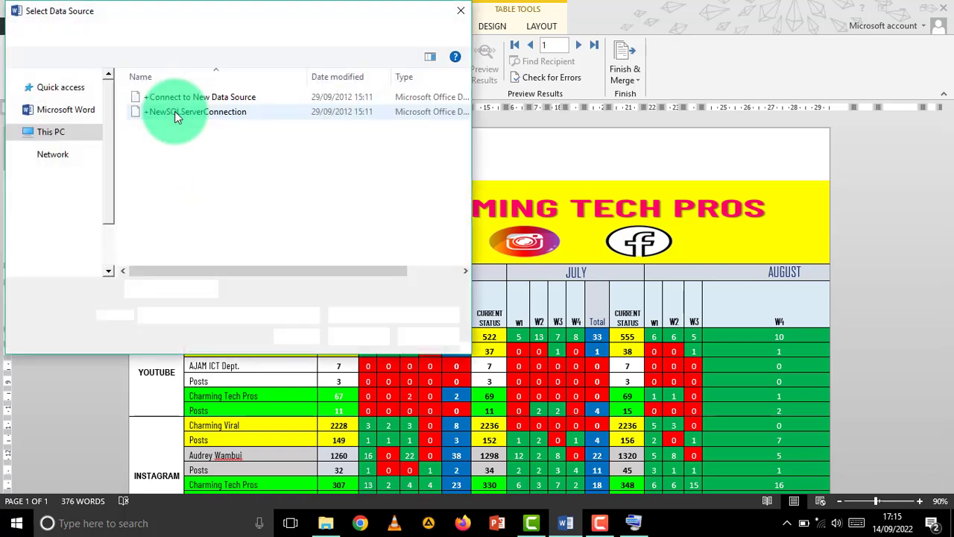
{"action": "left_click_drag", "start_coordinate": [106, 144], "coordinate": [107, 84]}
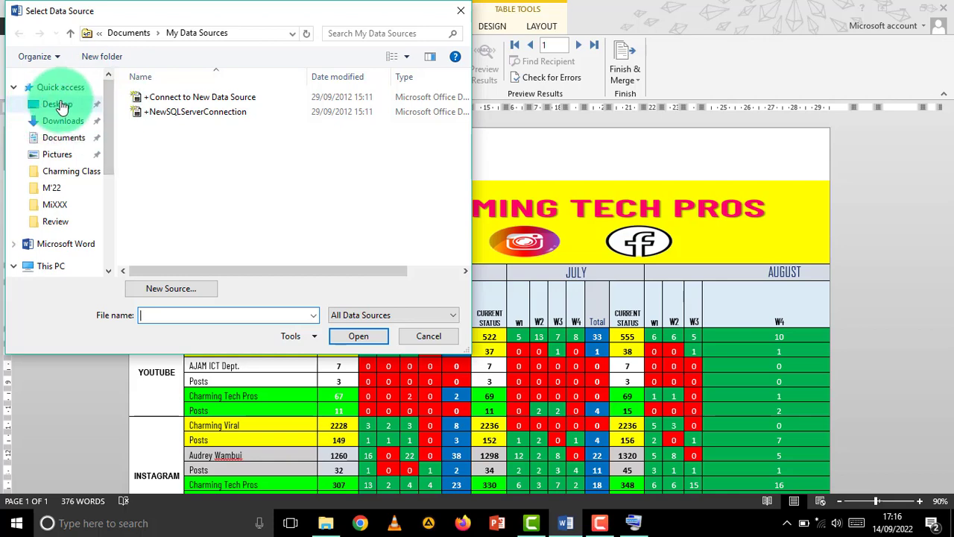
{"action": "left_click", "coordinate": [62, 104]}
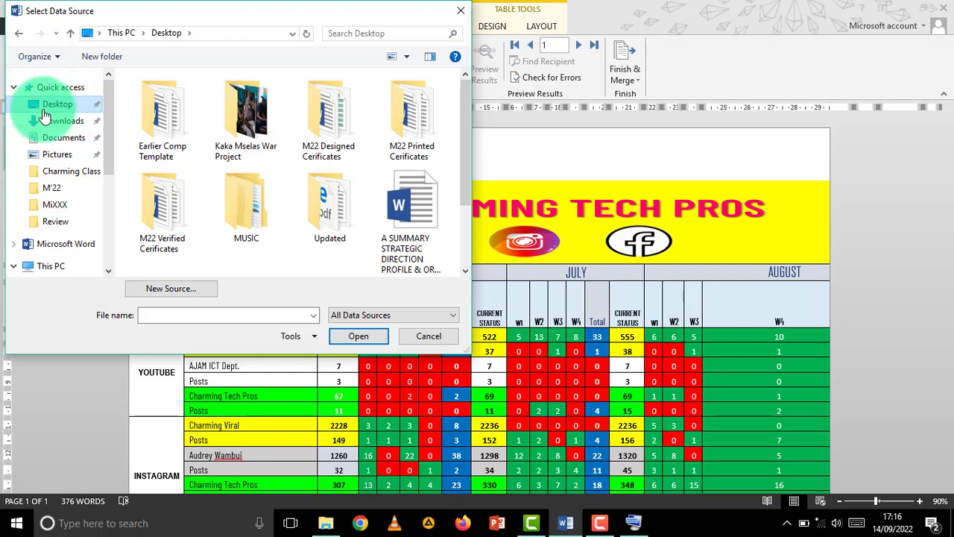
{"action": "scroll", "coordinate": [465, 177], "scroll_direction": "down", "scroll_amount": 3}
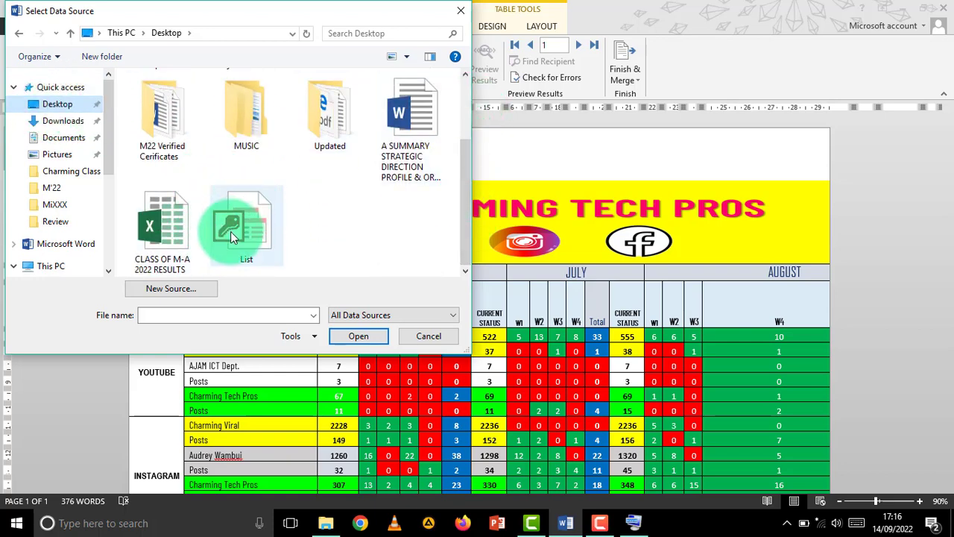
{"action": "left_click", "coordinate": [250, 227]}
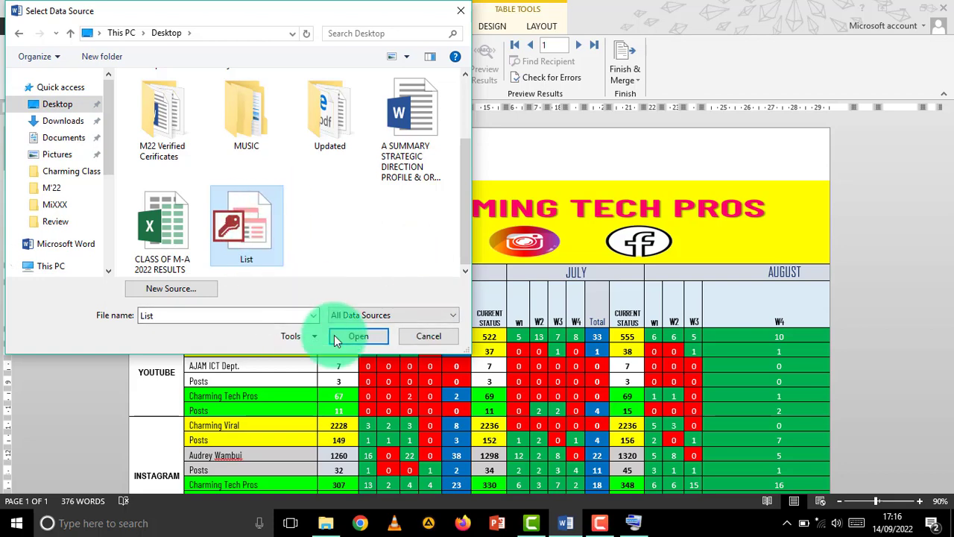
{"action": "left_click", "coordinate": [361, 338]}
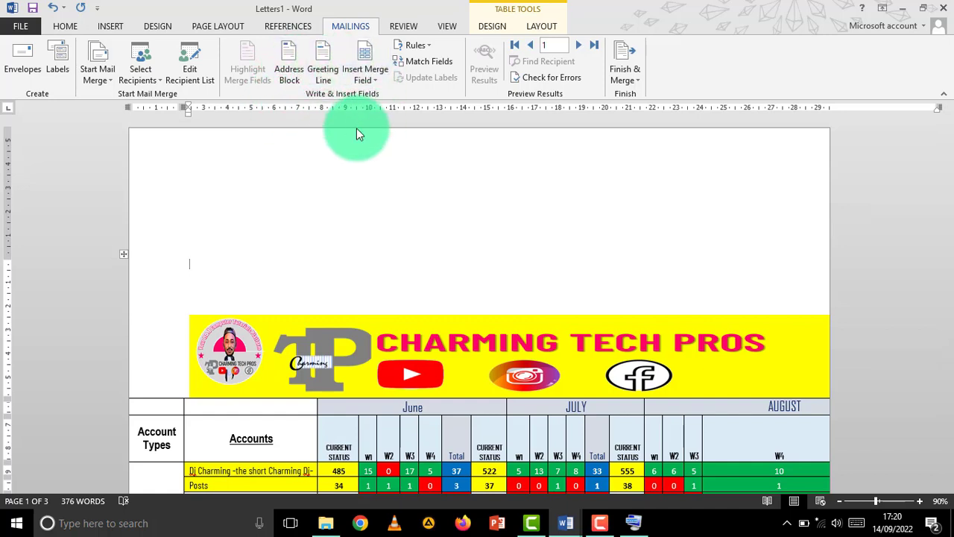
- Insert the «Title» and «Name» merge fields on separate lines above the Charming Tech Pros banner
{"action": "left_click", "coordinate": [374, 78]}
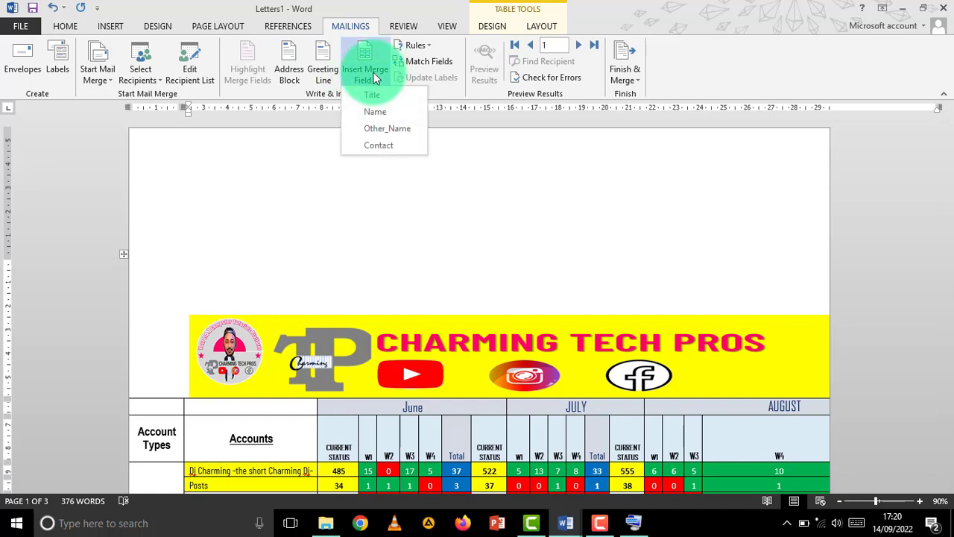
{"action": "left_click", "coordinate": [376, 77]}
{"action": "left_click", "coordinate": [376, 77]}
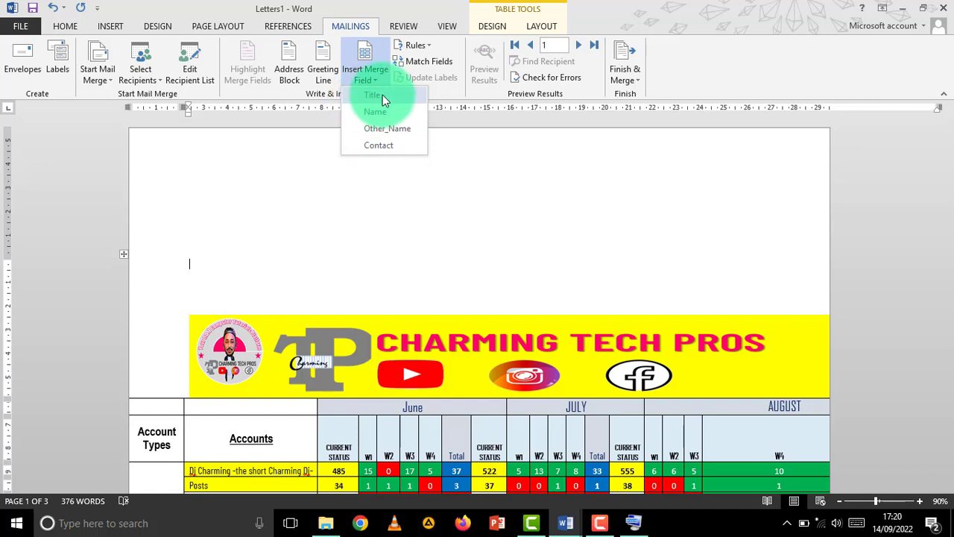
{"action": "left_click", "coordinate": [382, 95]}
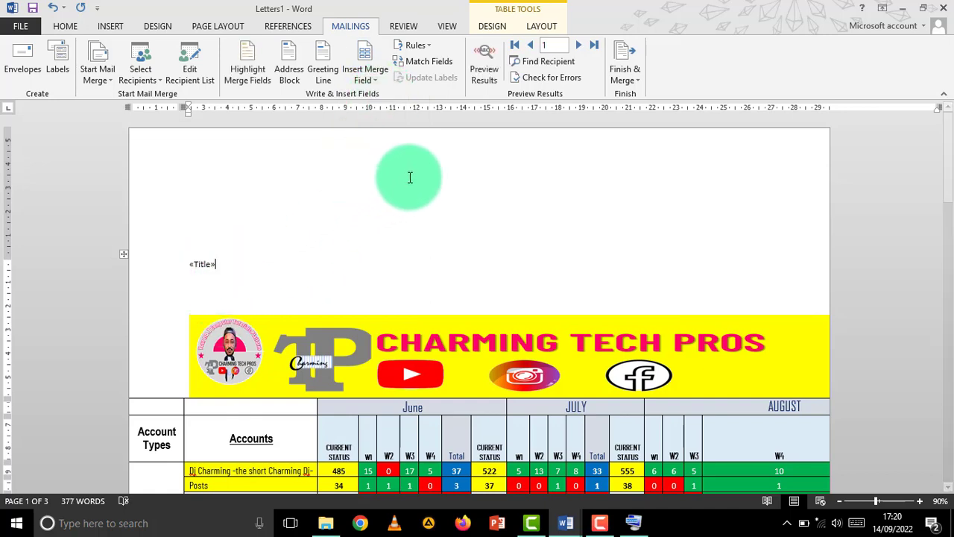
{"action": "key", "text": "Return"}
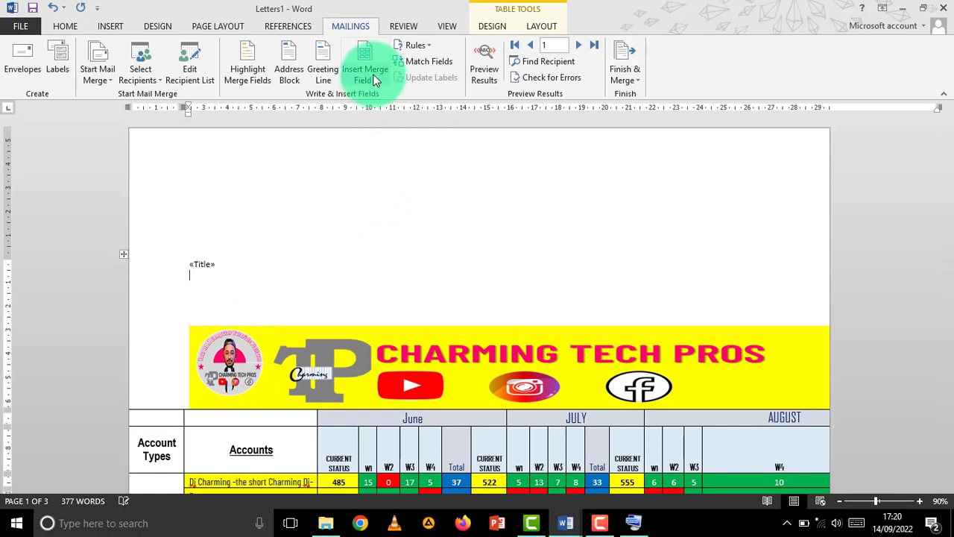
{"action": "left_click", "coordinate": [375, 80]}
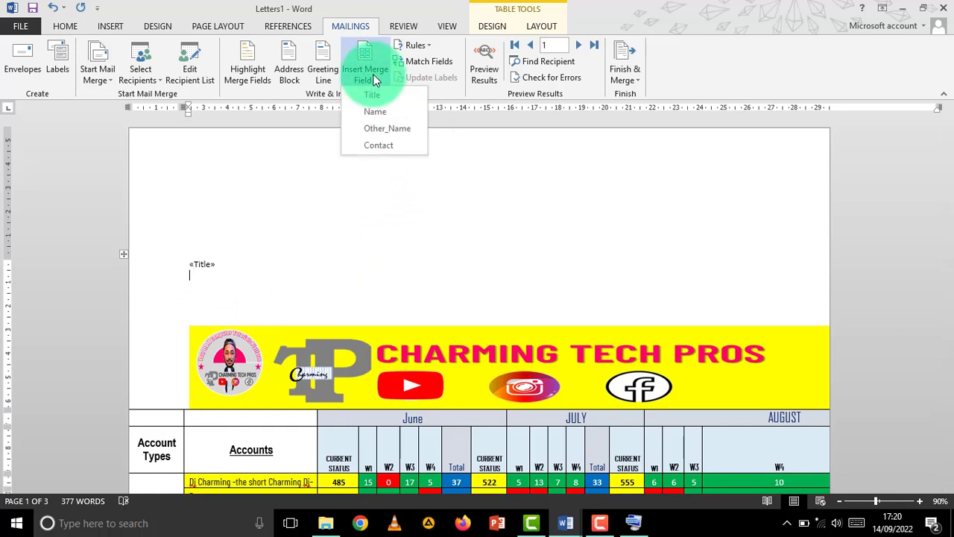
{"action": "left_click", "coordinate": [381, 113]}
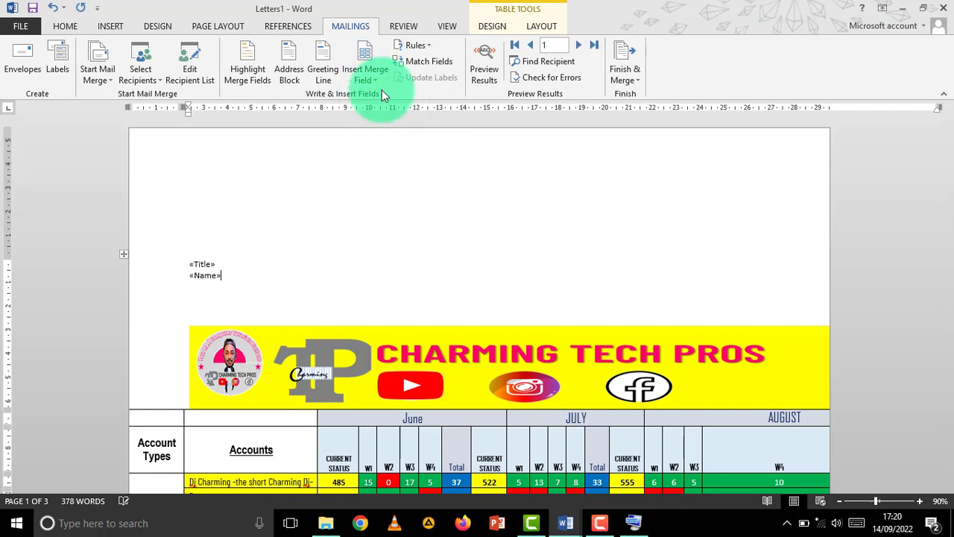
{"action": "key", "text": "Return"}
- Add the «Other_Name» and «Contact» merge fields on the next two lines
{"action": "left_click", "coordinate": [368, 75]}
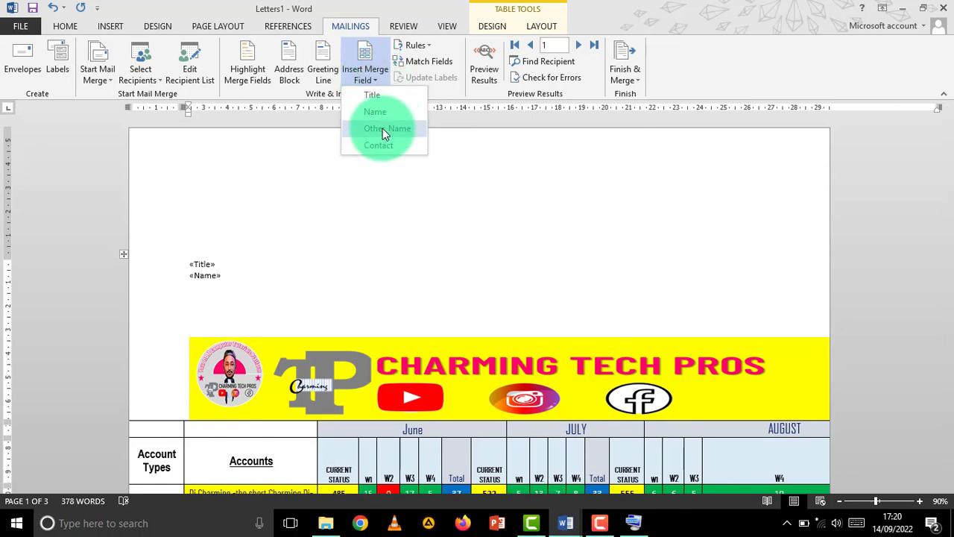
{"action": "left_click", "coordinate": [382, 129]}
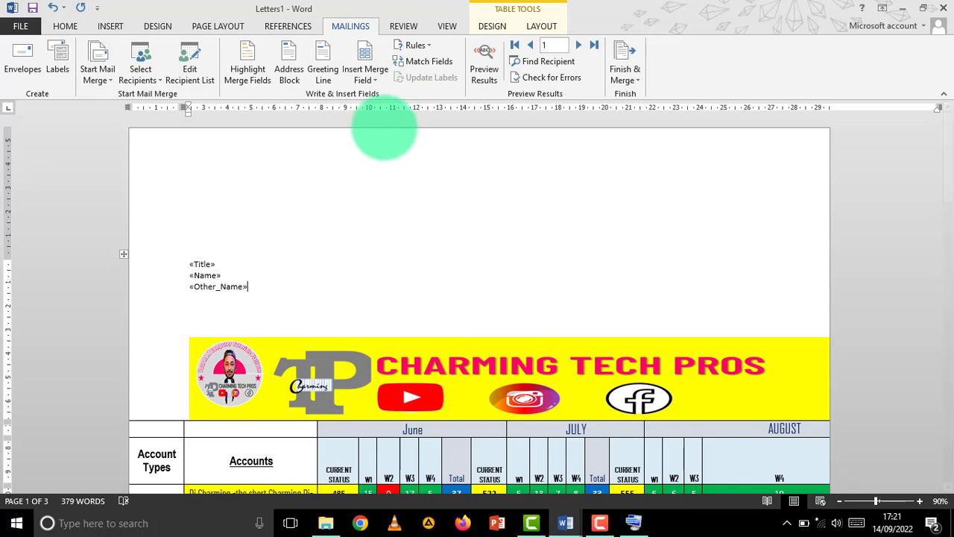
{"action": "key", "text": "Return"}
{"action": "left_click", "coordinate": [377, 73]}
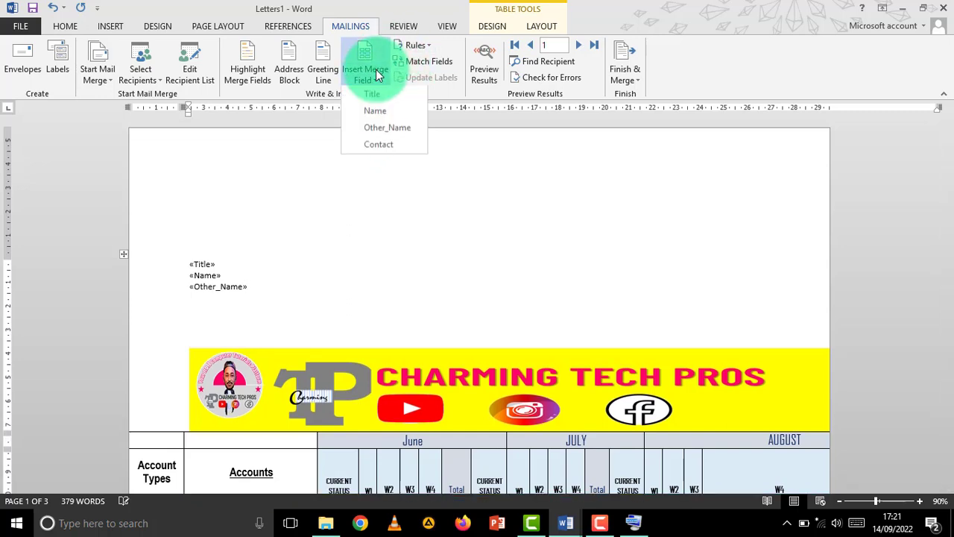
{"action": "left_click", "coordinate": [380, 145]}
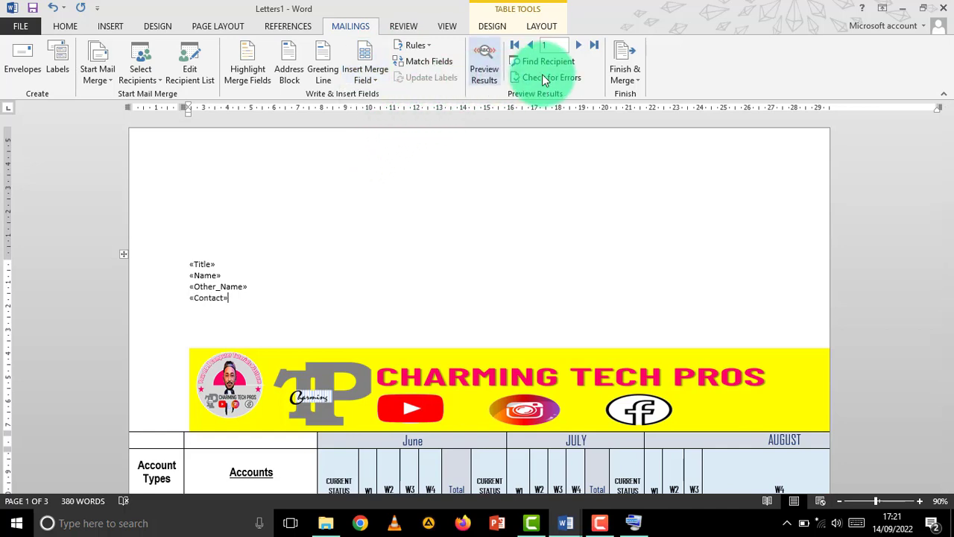
{"action": "left_click", "coordinate": [636, 75]}
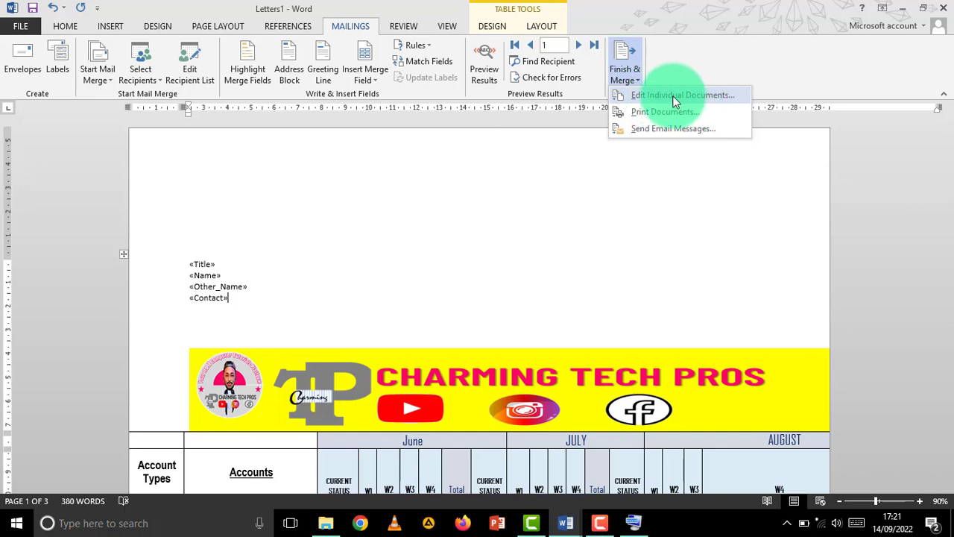
- Merge all records into individual editable letters, producing the Letters2 document
{"action": "left_click", "coordinate": [672, 95]}
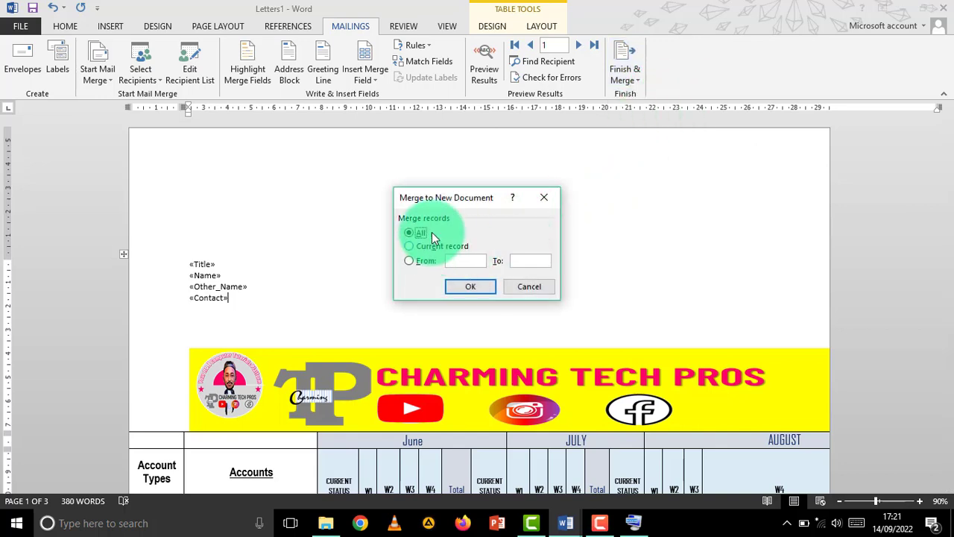
{"action": "left_click_drag", "start_coordinate": [472, 193], "coordinate": [357, 164]}
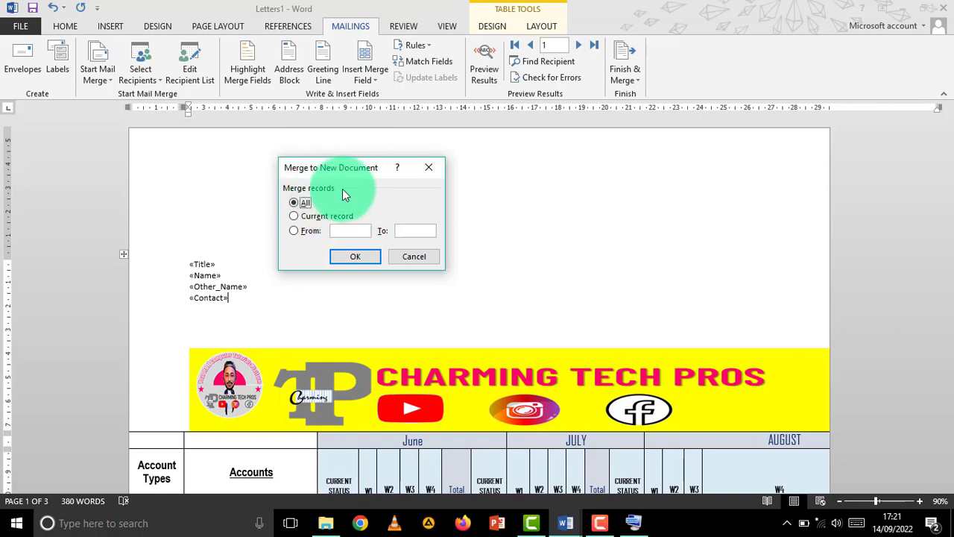
{"action": "left_click", "coordinate": [356, 258]}
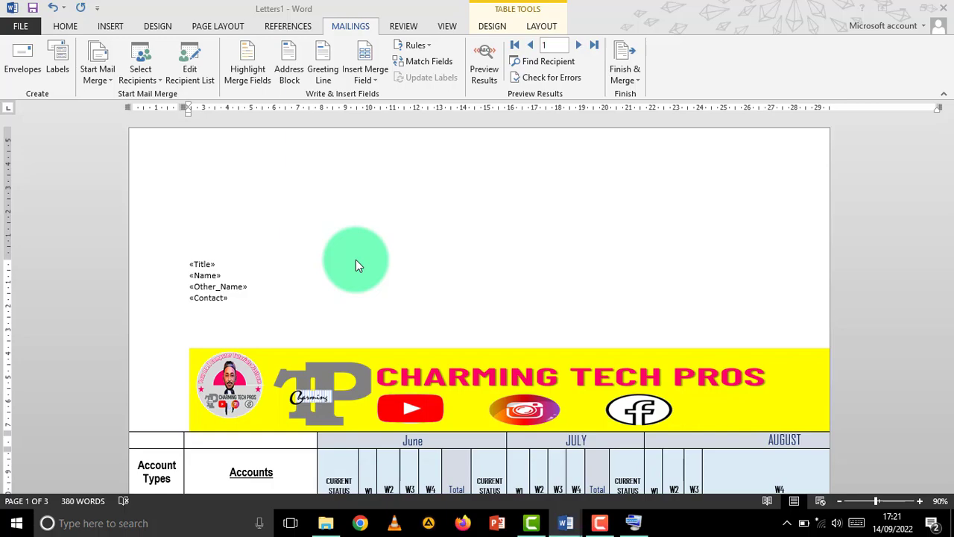
{"action": "scroll", "coordinate": [349, 294], "scroll_direction": "down", "scroll_amount": 8}
- Scroll through the six-page Letters2 merge, checking the Uber Driver and Manager letters
{"action": "scroll", "coordinate": [350, 294], "scroll_direction": "up", "scroll_amount": 7}
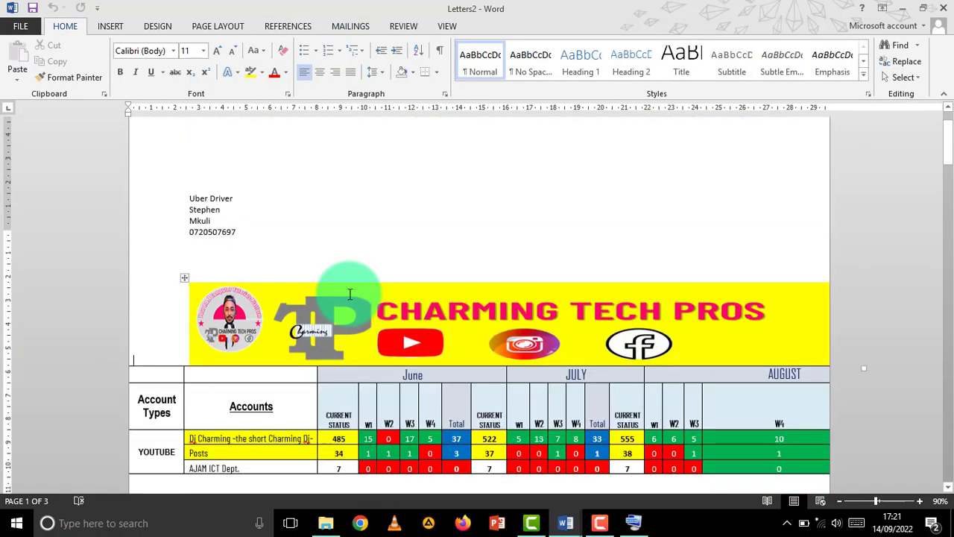
{"action": "scroll", "coordinate": [350, 294], "scroll_direction": "up", "scroll_amount": 2}
{"action": "scroll", "coordinate": [350, 295], "scroll_direction": "down", "scroll_amount": 7}
{"action": "scroll", "coordinate": [197, 266], "scroll_direction": "up", "scroll_amount": 7}
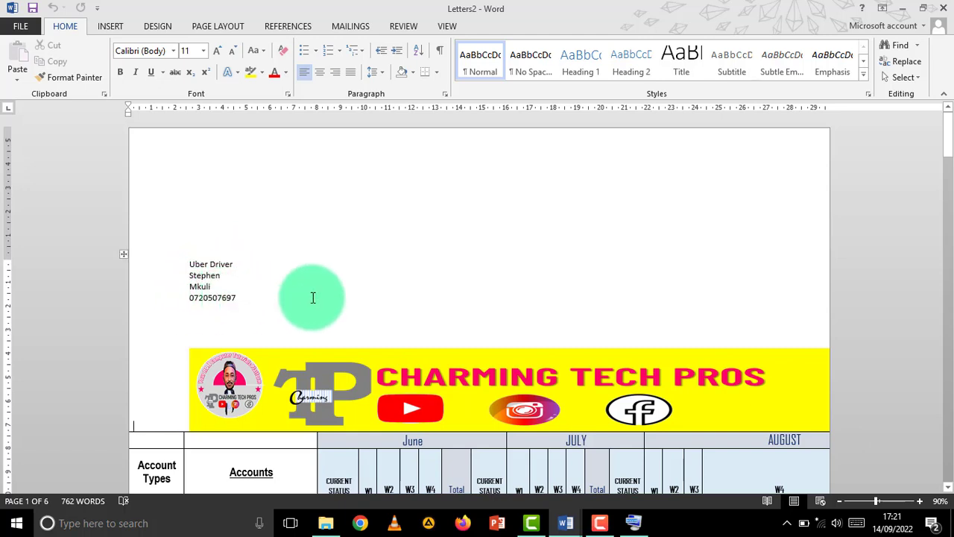
{"action": "scroll", "coordinate": [313, 297], "scroll_direction": "down", "scroll_amount": 10}
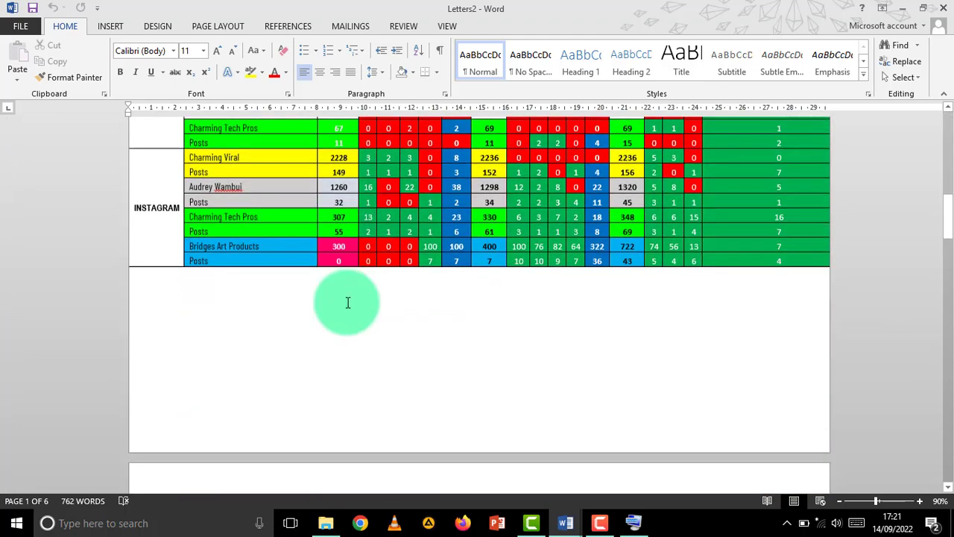
{"action": "scroll", "coordinate": [347, 302], "scroll_direction": "down", "scroll_amount": 8}
{"action": "scroll", "coordinate": [347, 303], "scroll_direction": "up", "scroll_amount": 4}
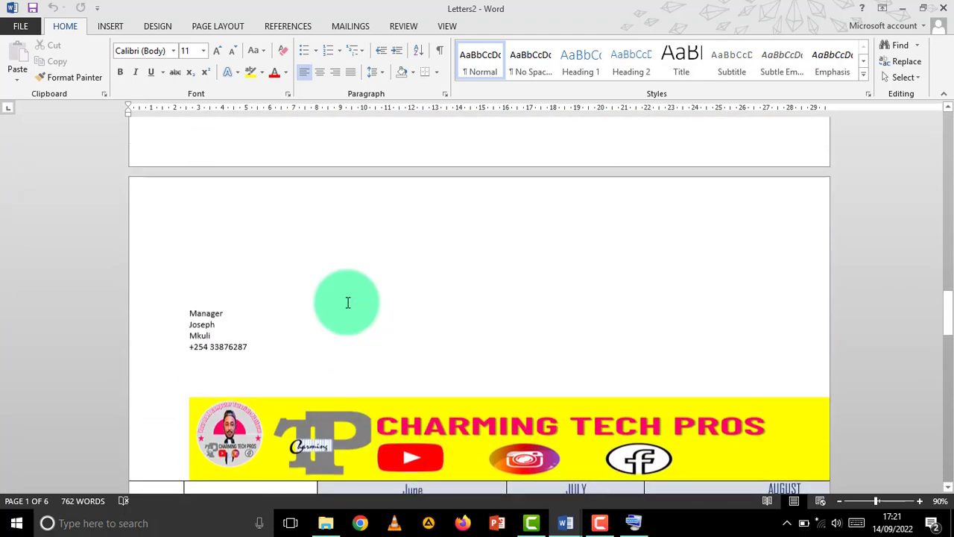
{"action": "scroll", "coordinate": [242, 305], "scroll_direction": "down", "scroll_amount": 3}
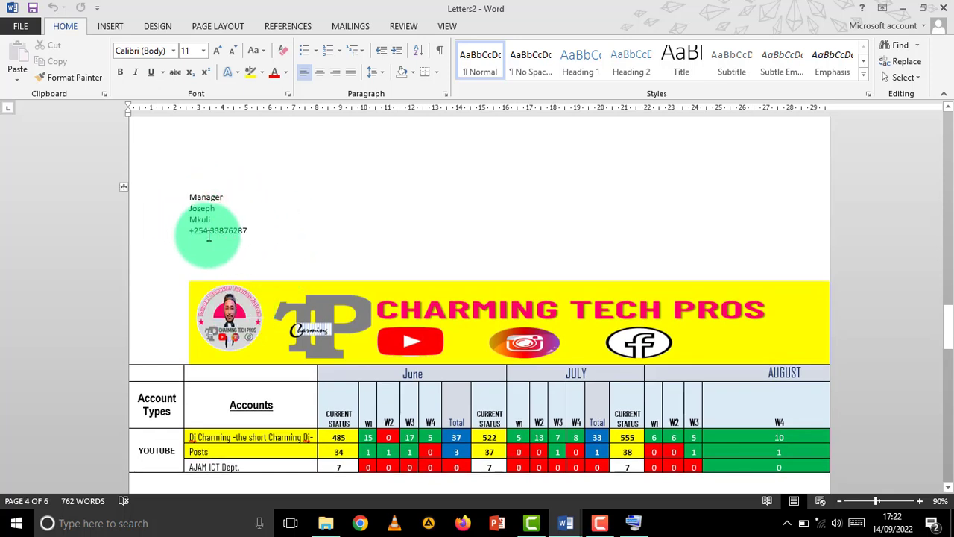
{"action": "scroll", "coordinate": [441, 281], "scroll_direction": "down", "scroll_amount": 4}
{"action": "scroll", "coordinate": [441, 287], "scroll_direction": "down", "scroll_amount": 4}
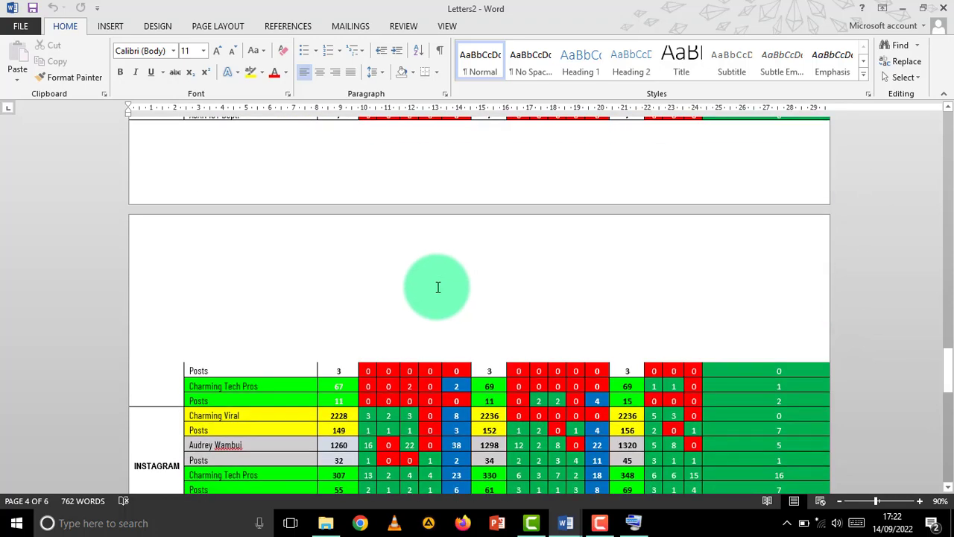
{"action": "scroll", "coordinate": [431, 289], "scroll_direction": "up", "scroll_amount": 15}
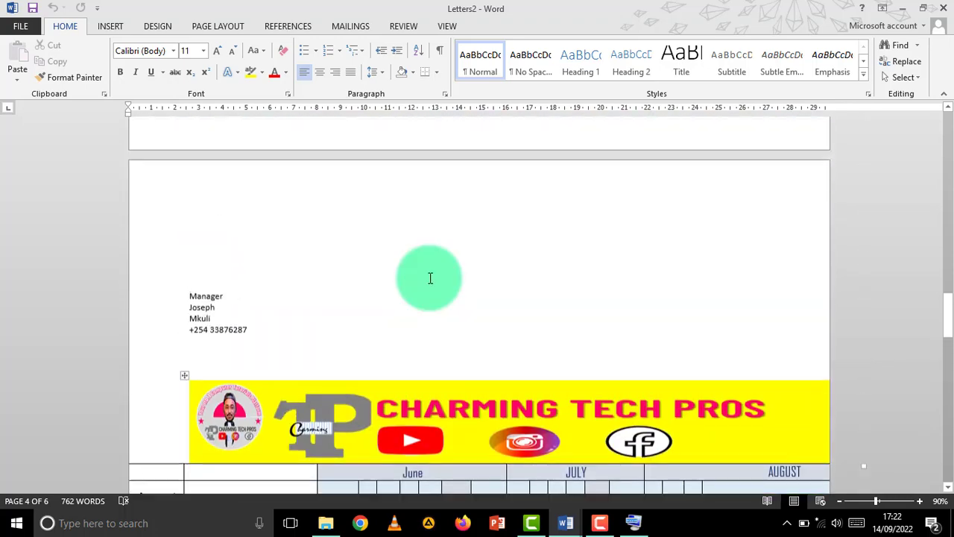
{"action": "scroll", "coordinate": [430, 278], "scroll_direction": "up", "scroll_amount": 10}
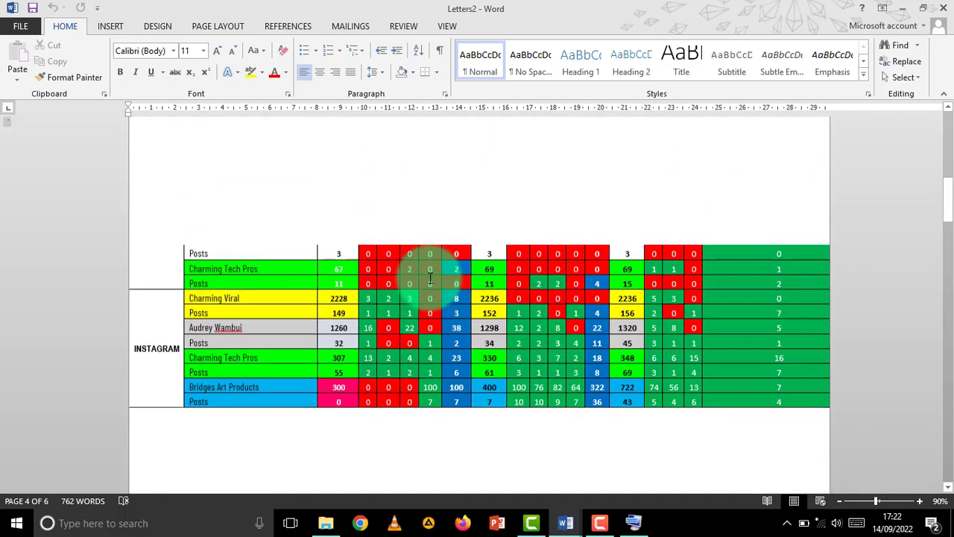
{"action": "scroll", "coordinate": [430, 278], "scroll_direction": "up", "scroll_amount": 1}
{"action": "scroll", "coordinate": [430, 278], "scroll_direction": "down", "scroll_amount": 3}
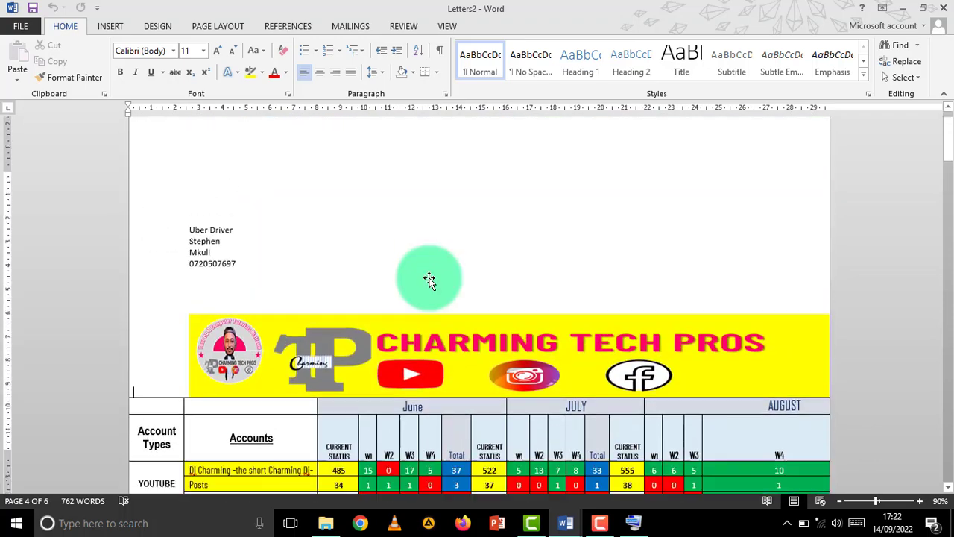
{"action": "scroll", "coordinate": [426, 277], "scroll_direction": "up", "scroll_amount": 3}
{"action": "scroll", "coordinate": [320, 276], "scroll_direction": "down", "scroll_amount": 5}
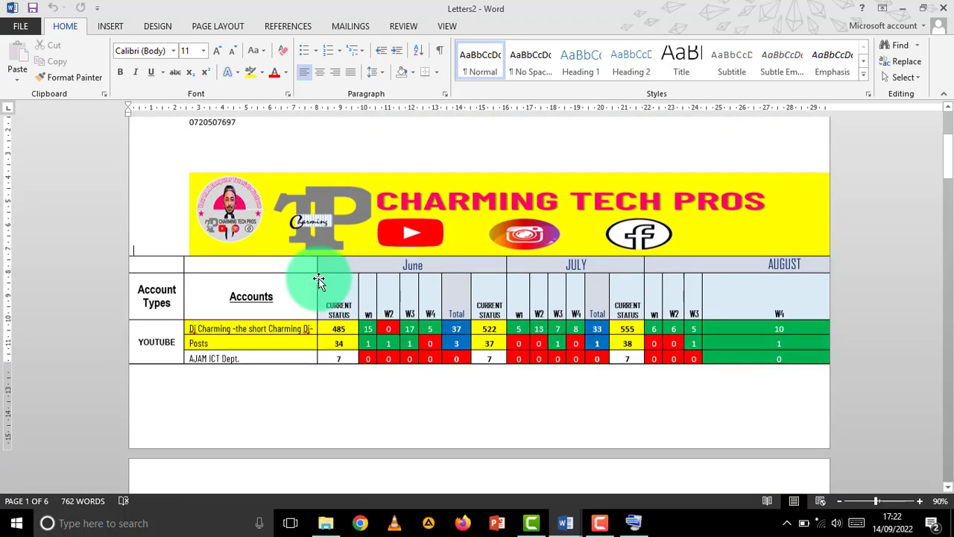
{"action": "scroll", "coordinate": [320, 277], "scroll_direction": "up", "scroll_amount": 5}
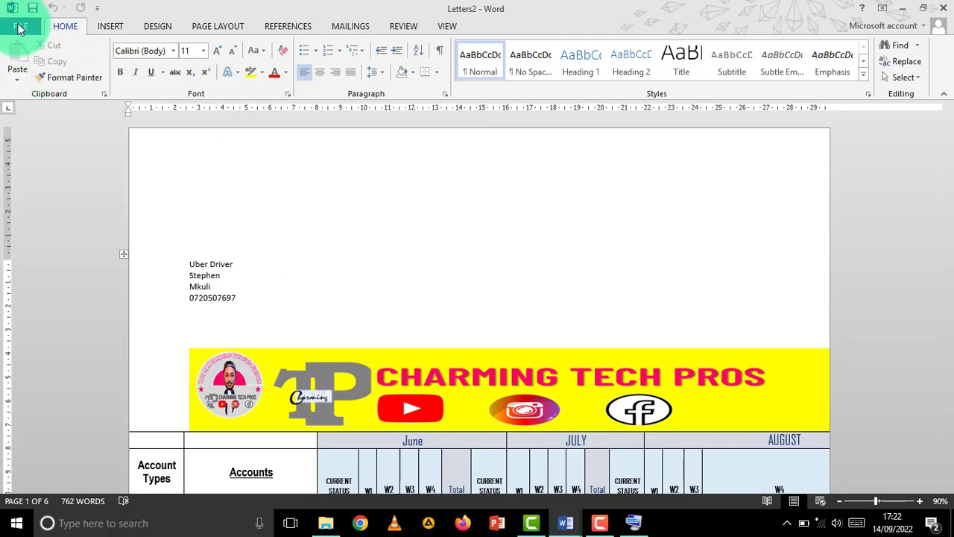
- Open the Print preview of Letters2 and page forward to page 4 of 6
{"action": "left_click", "coordinate": [20, 27]}
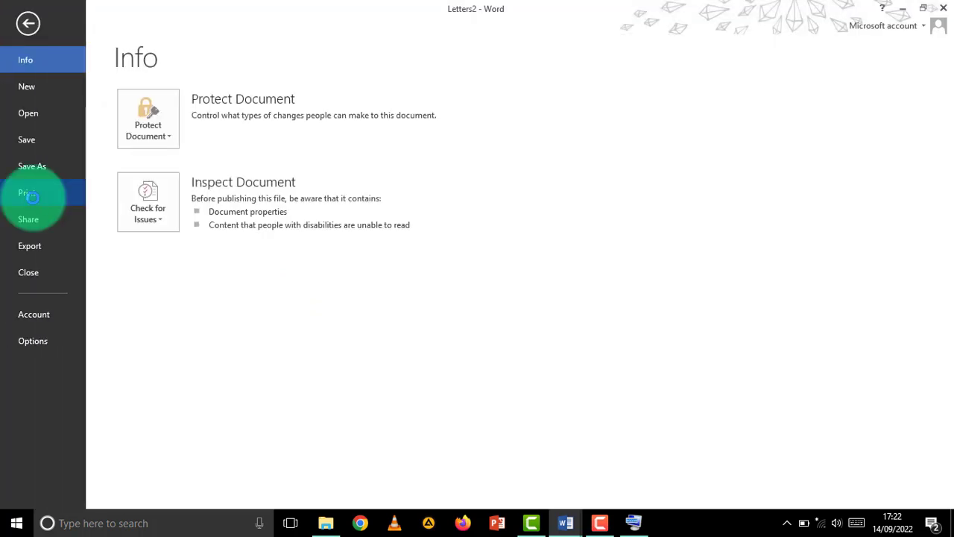
{"action": "left_click", "coordinate": [28, 193]}
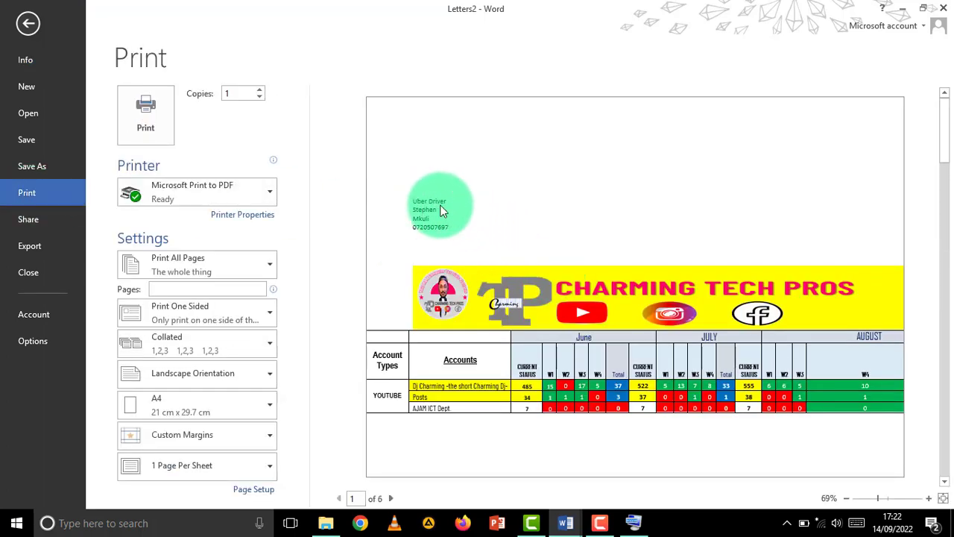
{"action": "left_click", "coordinate": [391, 498]}
{"action": "left_click", "coordinate": [390, 498]}
{"action": "left_click", "coordinate": [391, 498]}
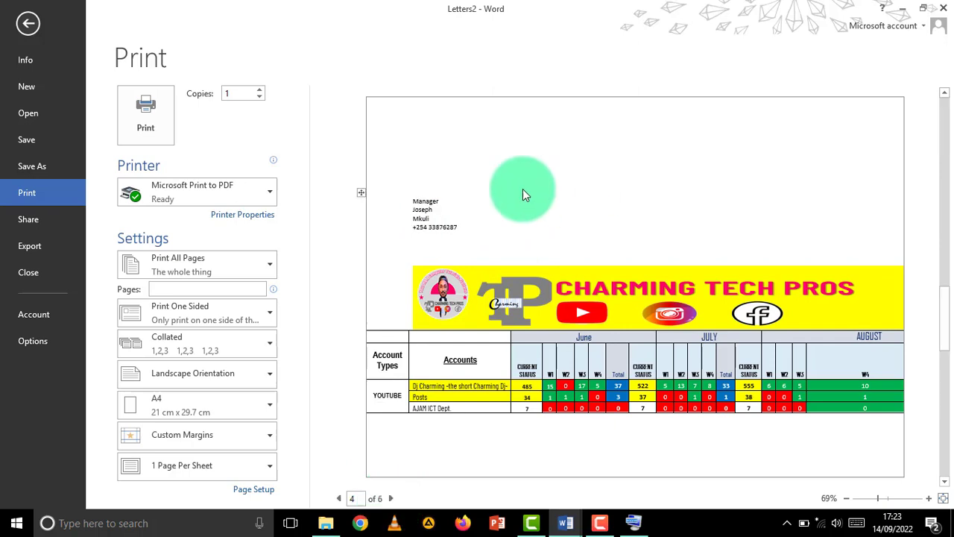